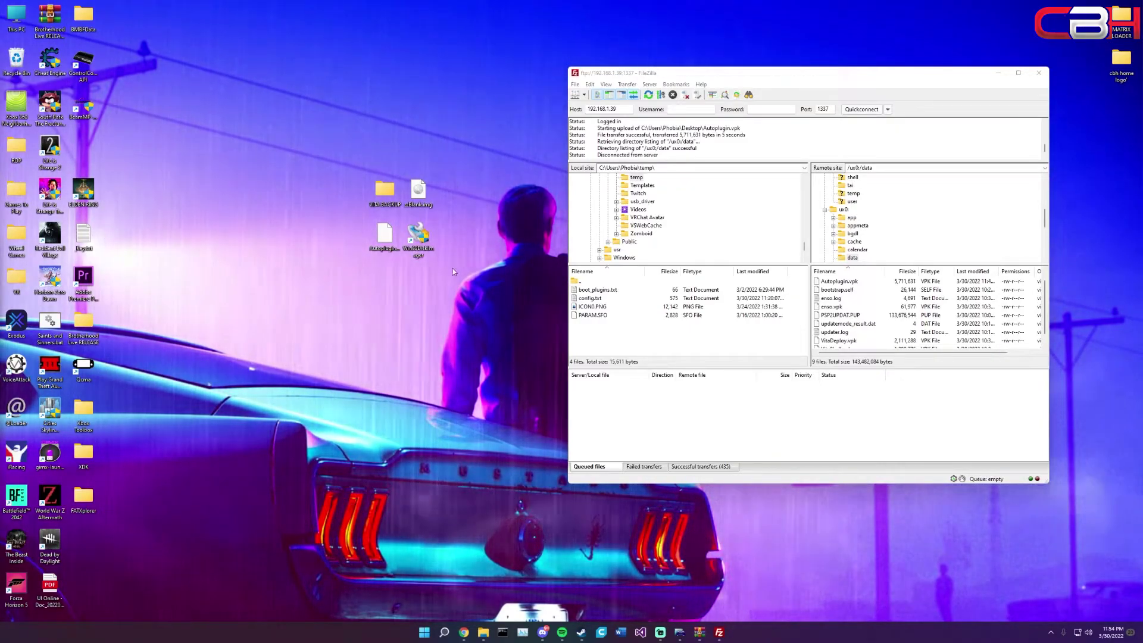
Open the VITA BACKUP folder from the desktop and place its window beside FileZilla.
{"action": "left_click_drag", "start_coordinate": [453, 268], "coordinate": [373, 174]}
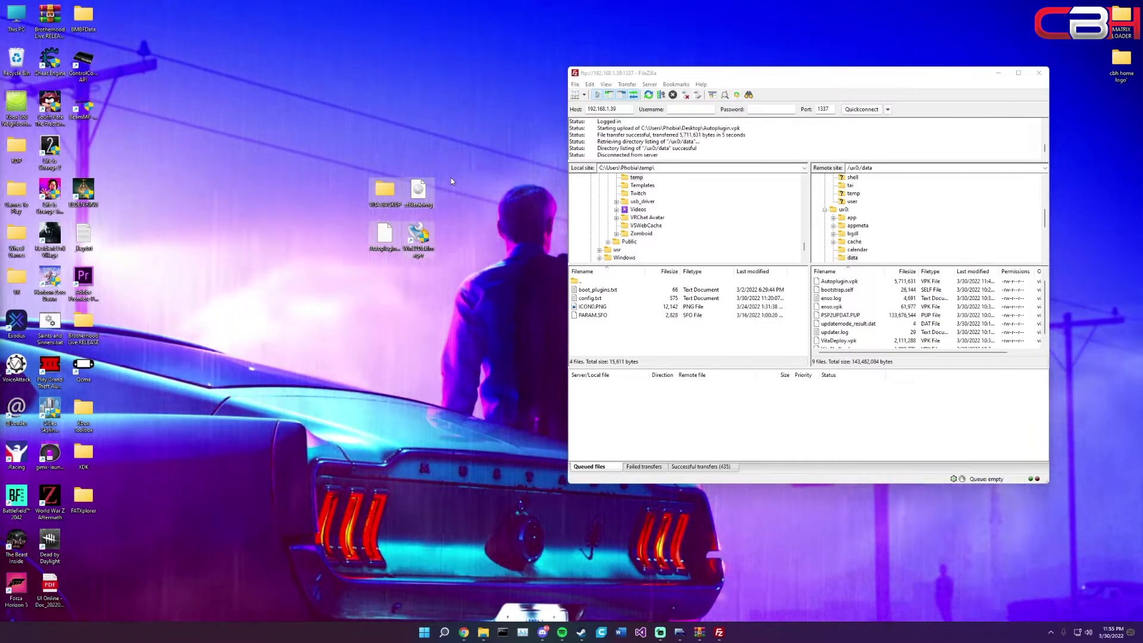
{"action": "left_click", "coordinate": [430, 173]}
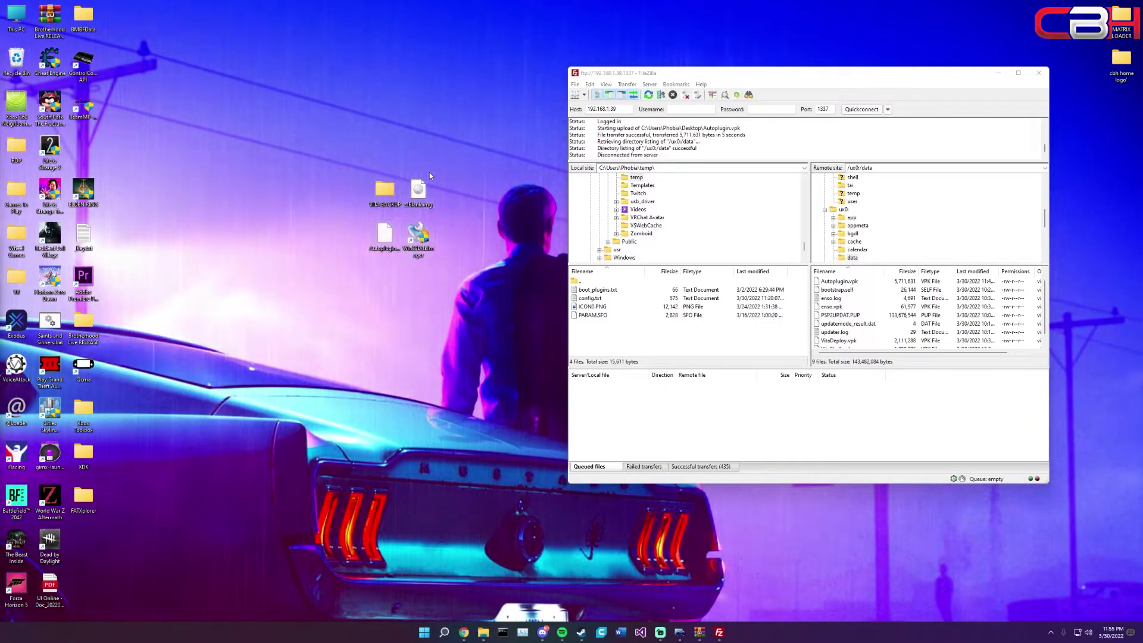
{"action": "double_click", "coordinate": [383, 198]}
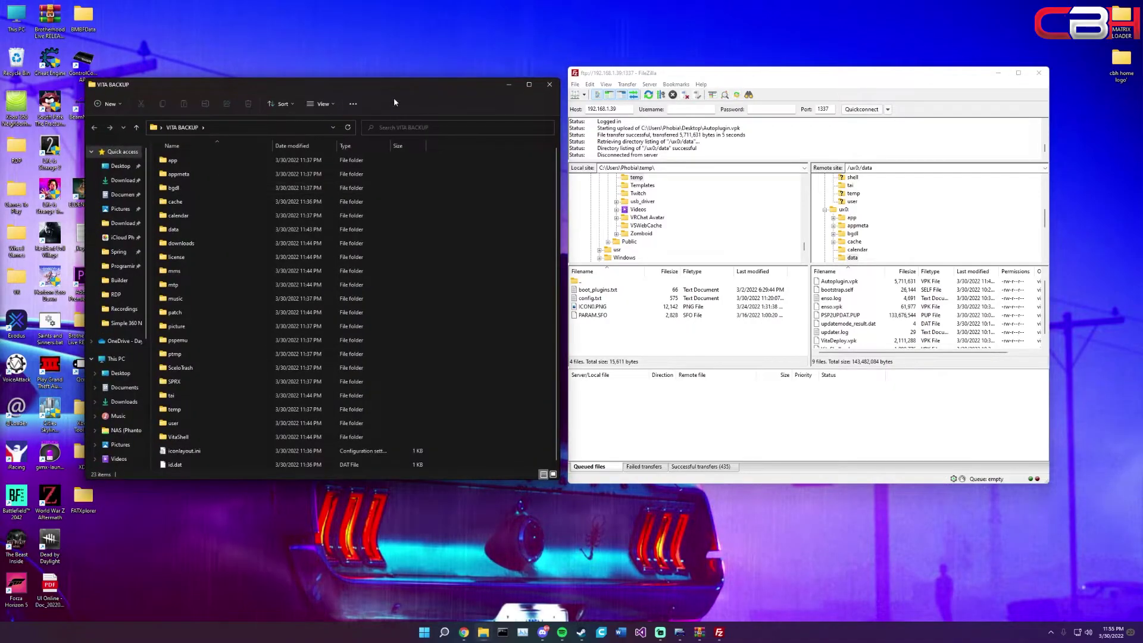
{"action": "mouse_move", "coordinate": [394, 80]}
{"action": "left_mouse_down"}
{"action": "mouse_move", "coordinate": [395, 120]}
{"action": "mouse_move", "coordinate": [393, 71]}
{"action": "mouse_move", "coordinate": [396, 90]}
{"action": "left_mouse_up"}
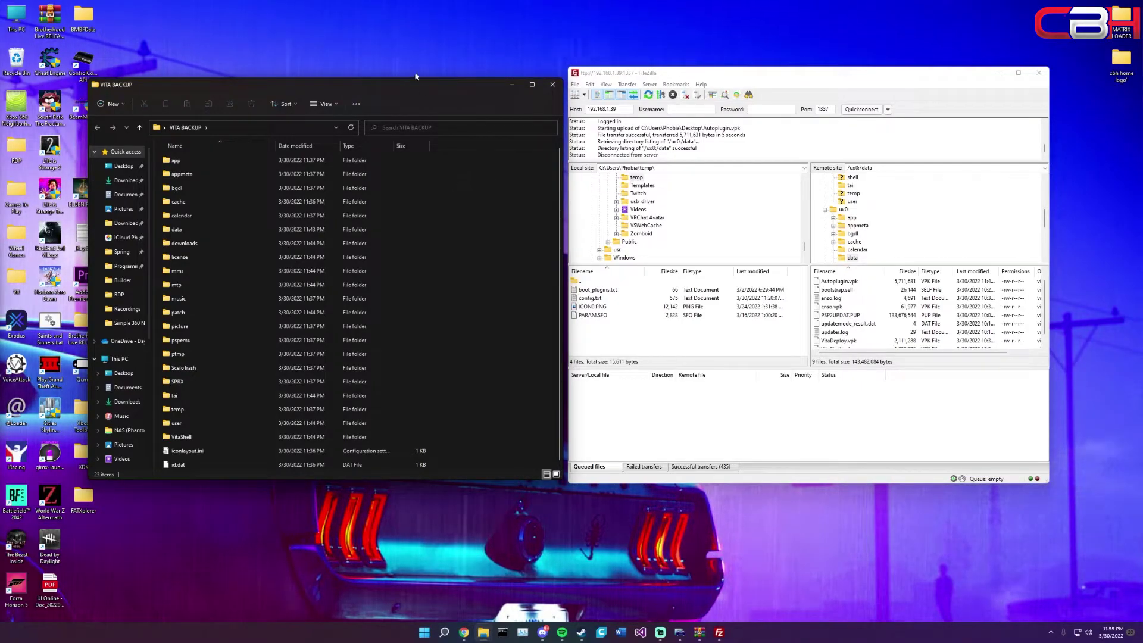
{"action": "mouse_move", "coordinate": [414, 91]}
{"action": "left_mouse_down"}
{"action": "mouse_move", "coordinate": [409, 231]}
{"action": "mouse_move", "coordinate": [412, 84]}
{"action": "left_mouse_up"}
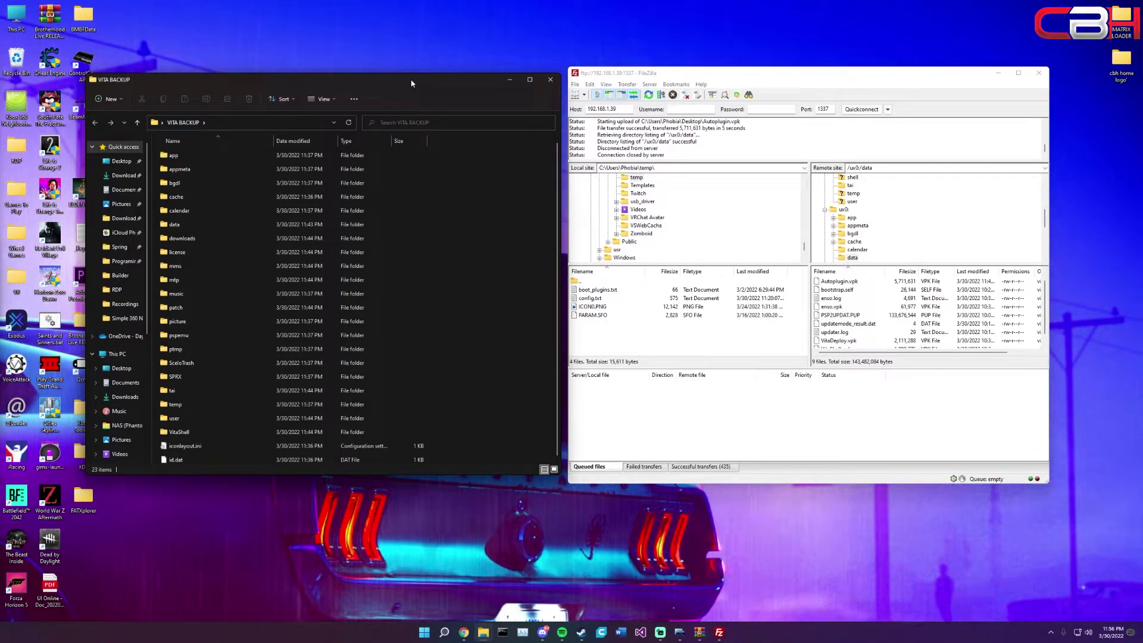
Quickconnect FileZilla to host 192.168.1.39 on port 1337, aborting the previous connection and connecting in the current tab.
{"action": "left_click", "coordinate": [674, 75]}
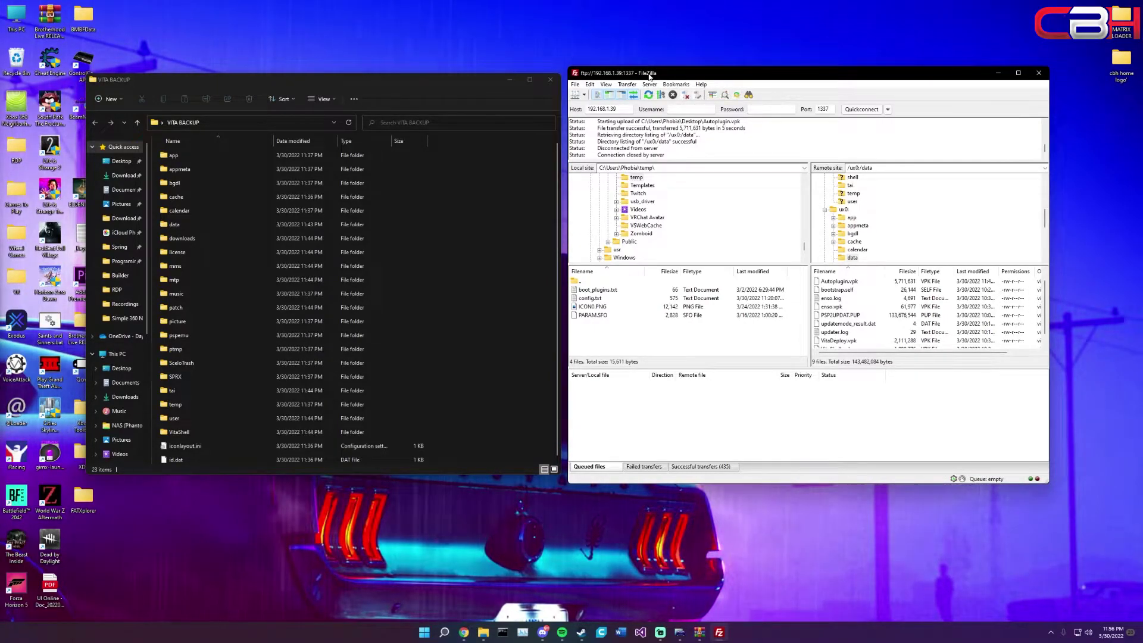
{"action": "double_click", "coordinate": [610, 109]}
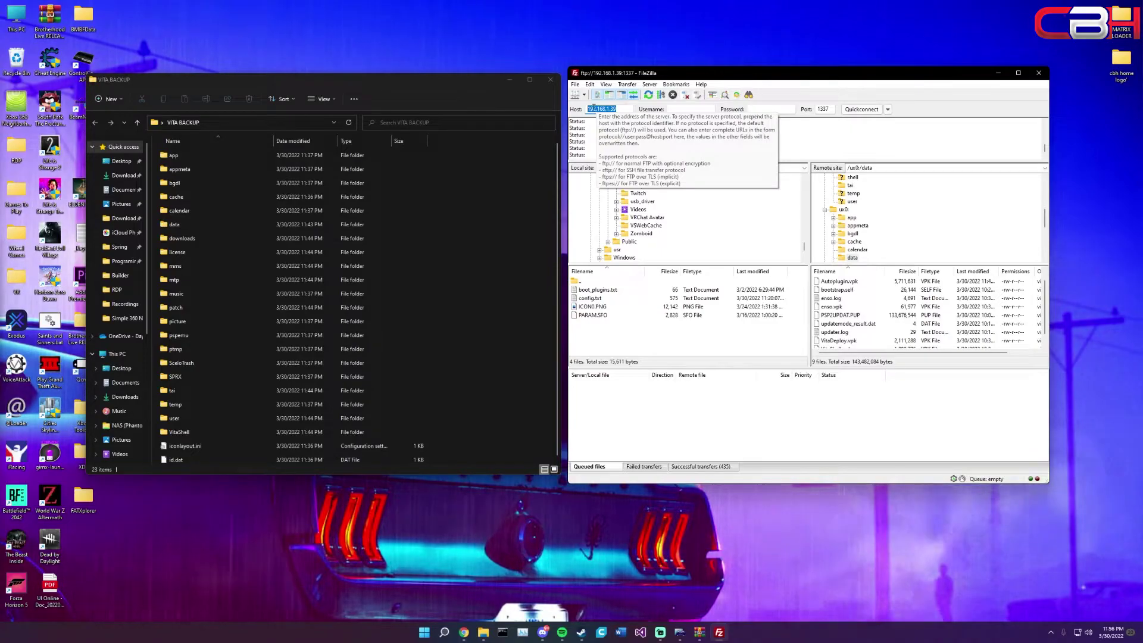
{"action": "double_click", "coordinate": [832, 109]}
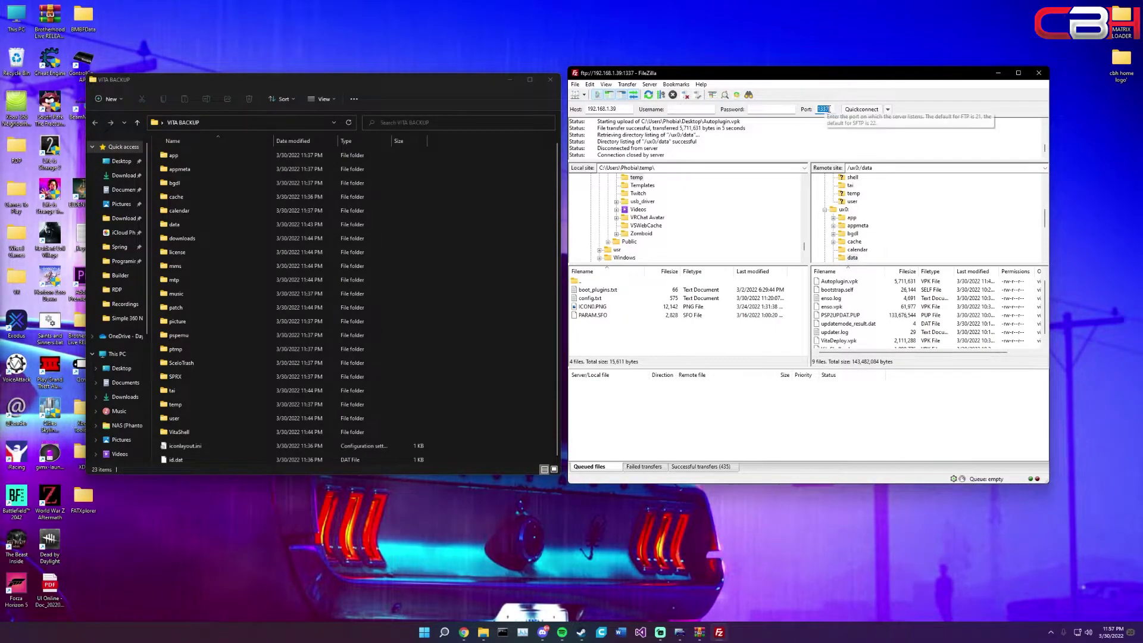
{"action": "left_click", "coordinate": [859, 109]}
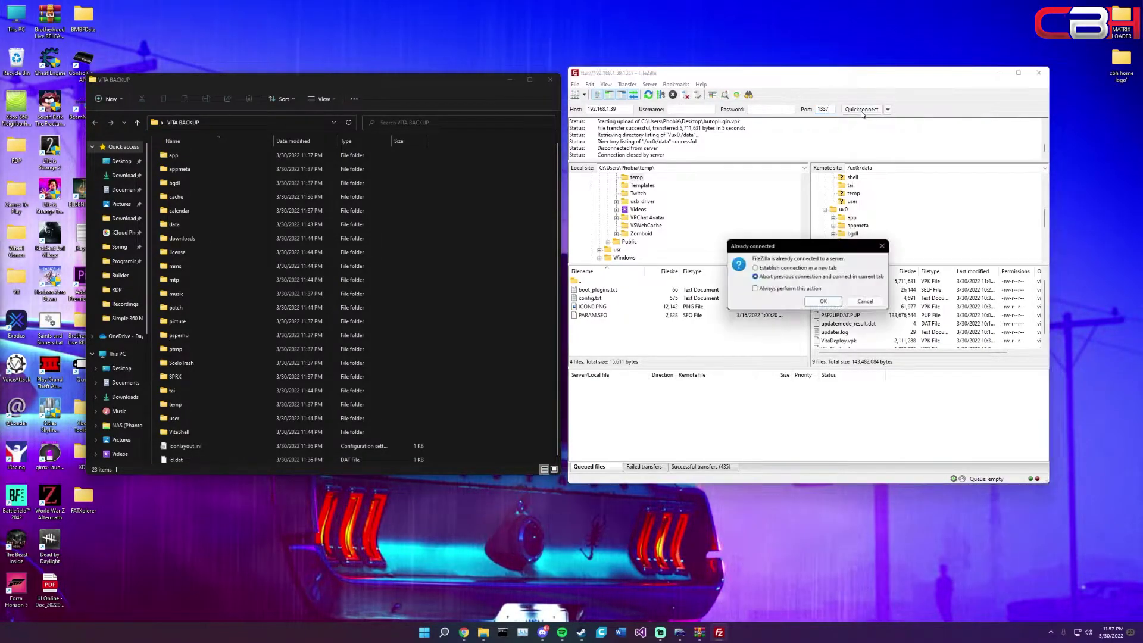
{"action": "left_click", "coordinate": [818, 306]}
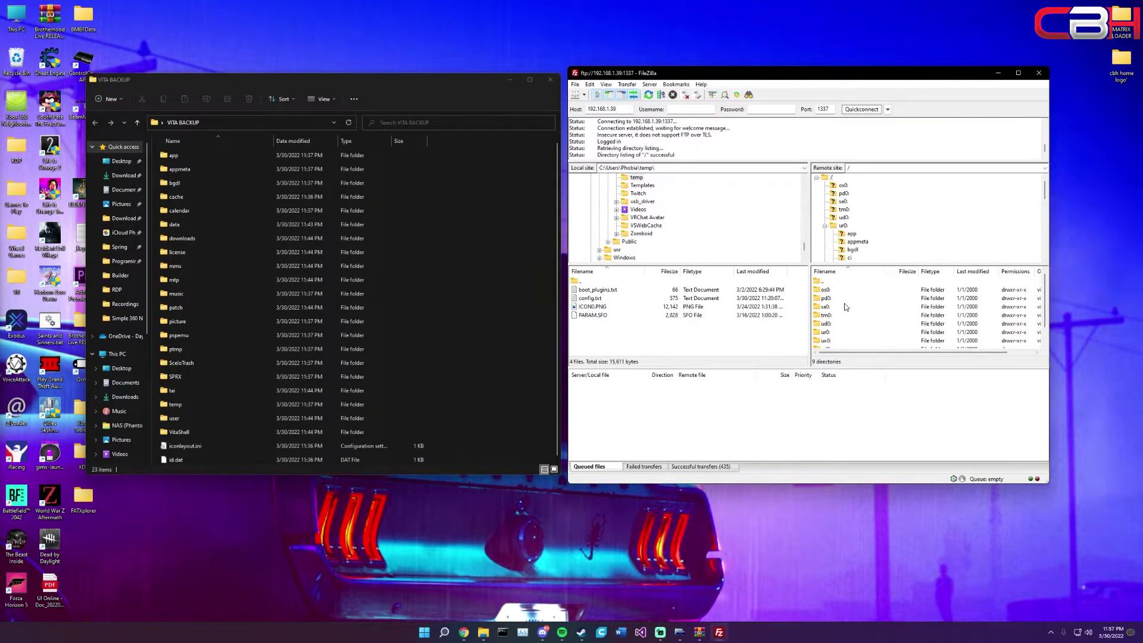
Open the remote ux0: folder, select all its files and folders, and bring up the download options without starting the transfer.
{"action": "scroll", "coordinate": [849, 307], "scroll_direction": "down", "scroll_amount": 1}
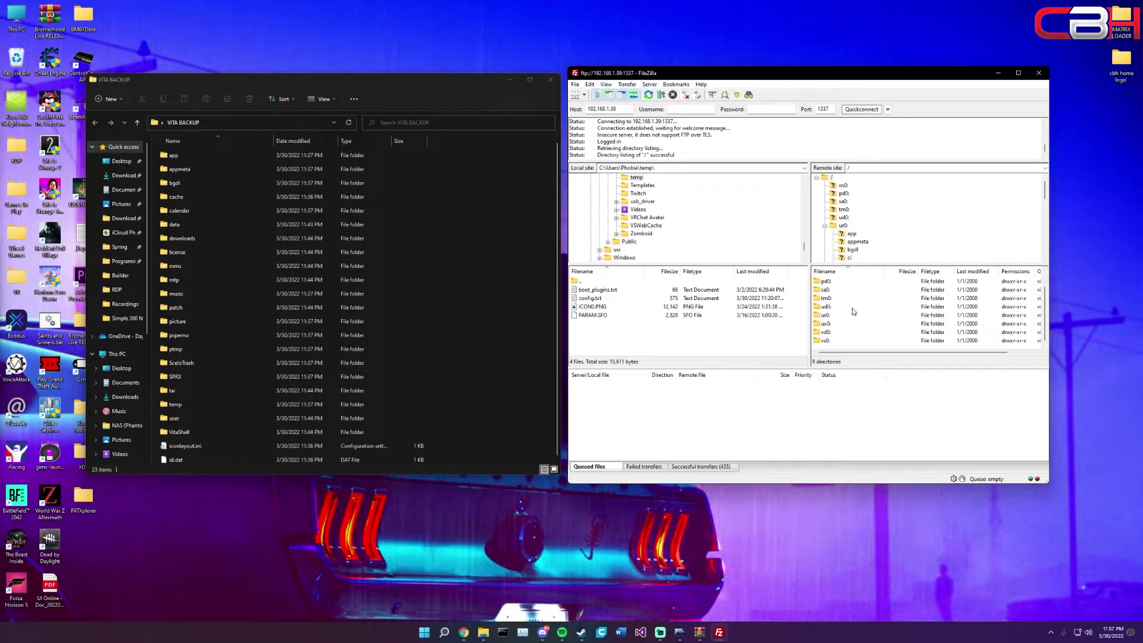
{"action": "double_click", "coordinate": [827, 324]}
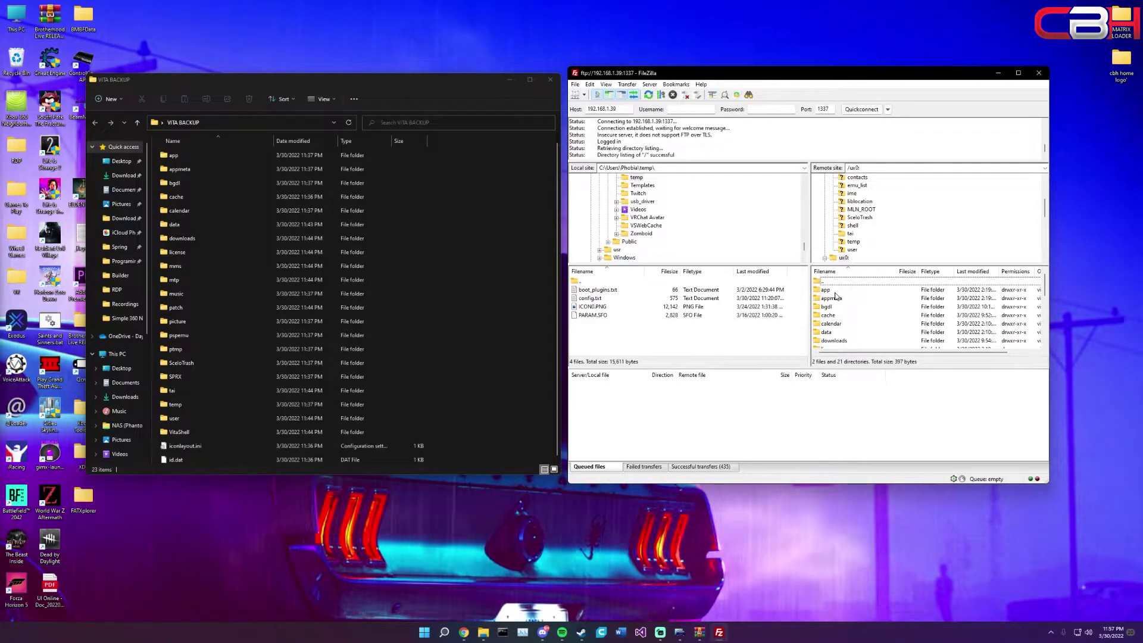
{"action": "left_click_drag", "start_coordinate": [437, 77], "coordinate": [390, 88]}
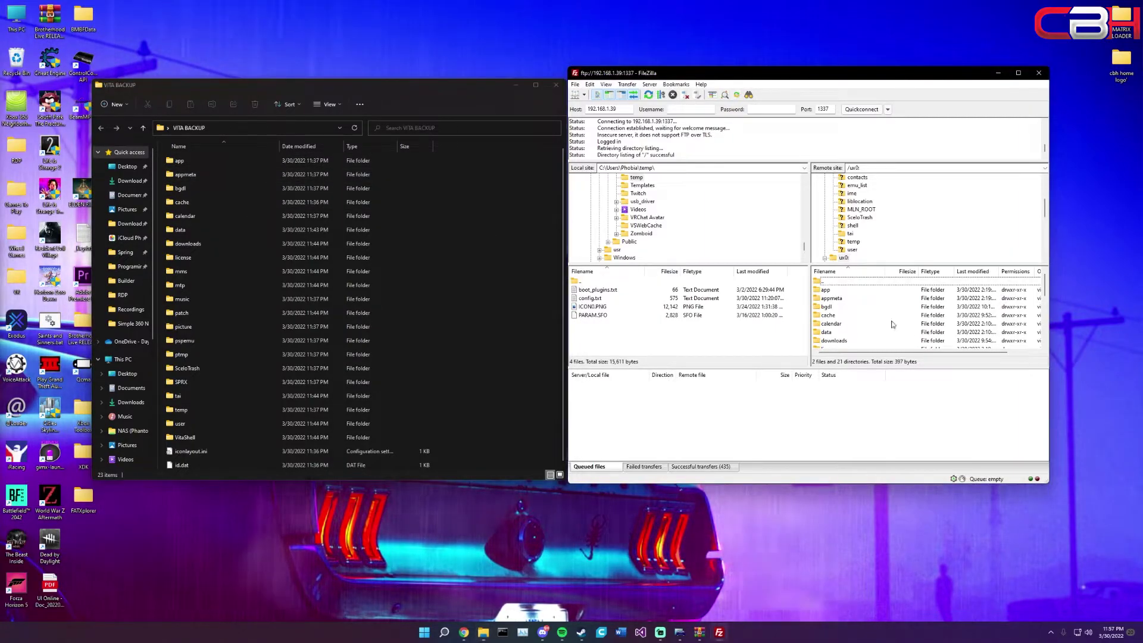
{"action": "left_click", "coordinate": [828, 290]}
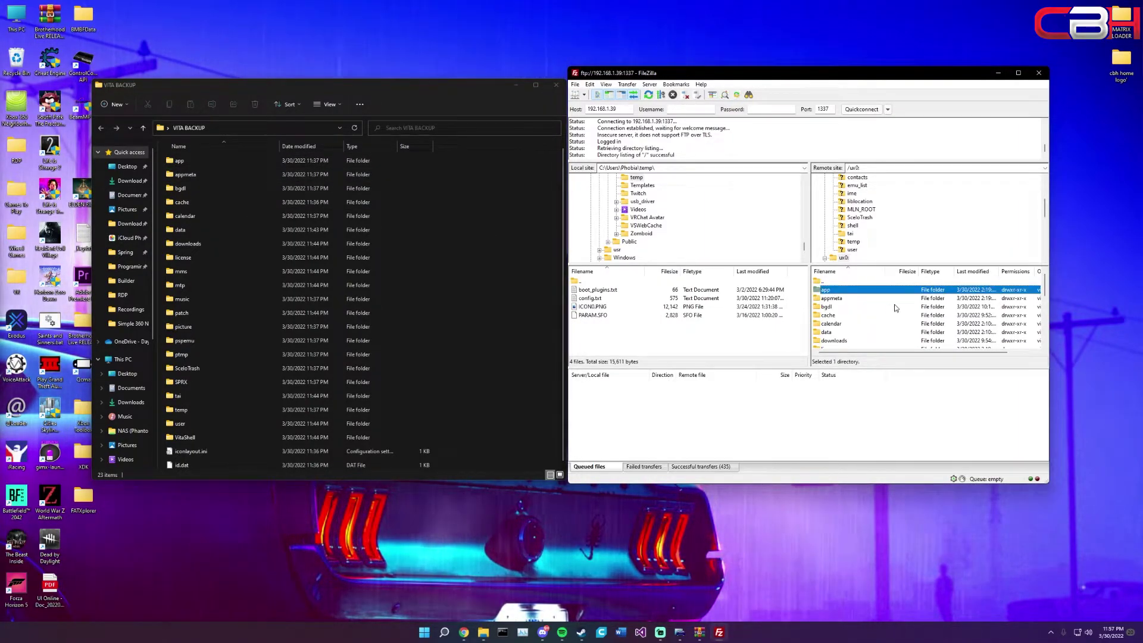
{"action": "key", "text": "ctrl+a"}
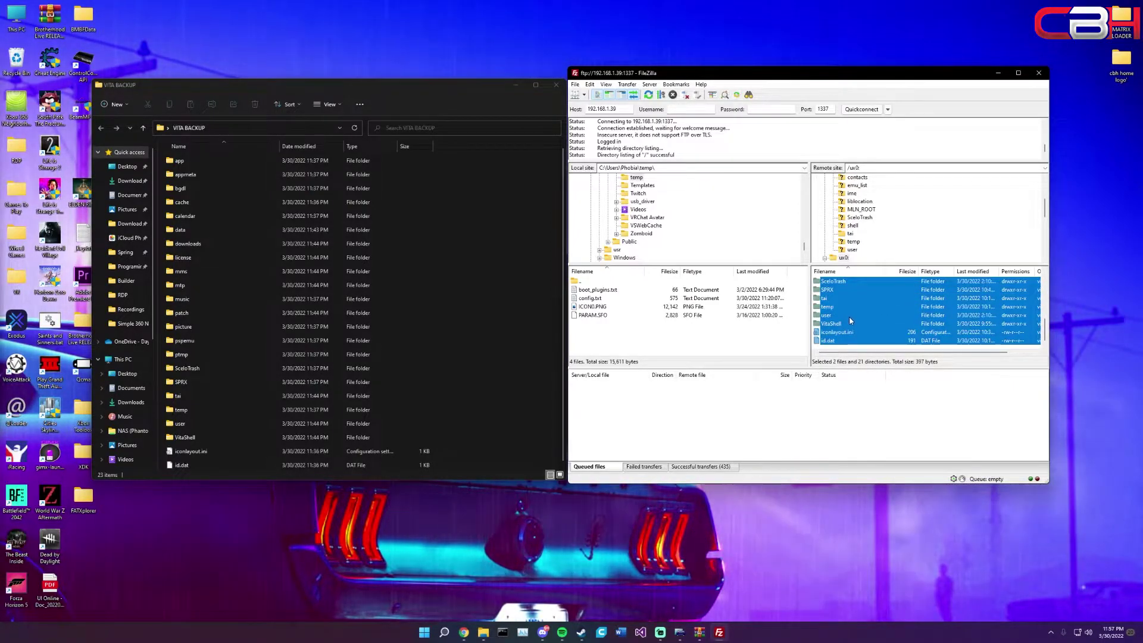
{"action": "left_click_drag", "start_coordinate": [839, 307], "coordinate": [834, 335]}
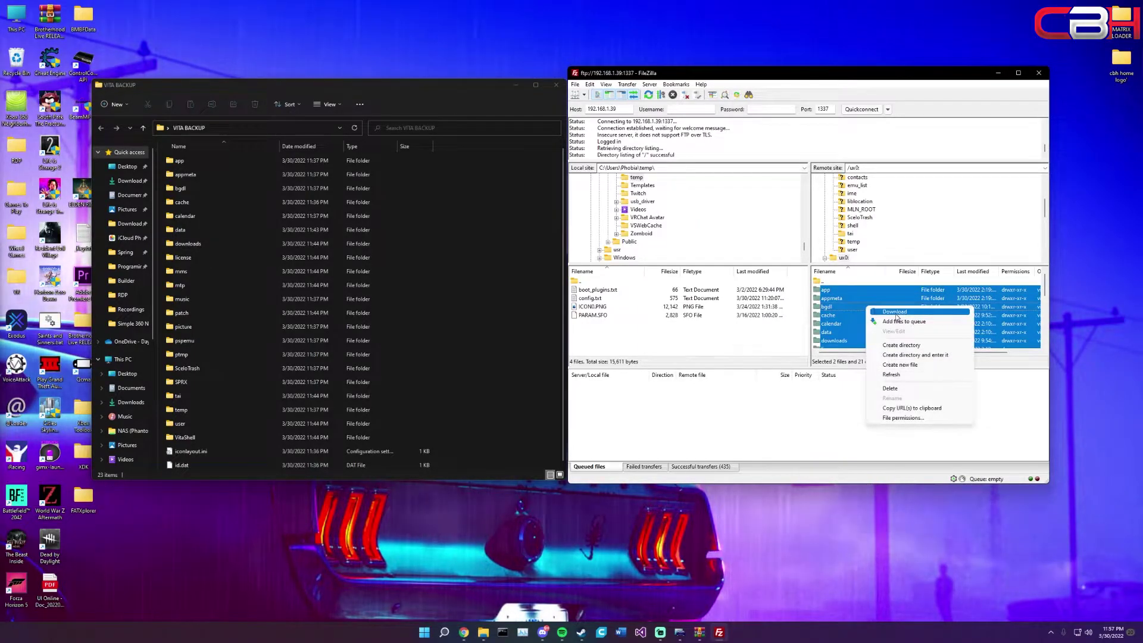
{"action": "left_click", "coordinate": [918, 77]}
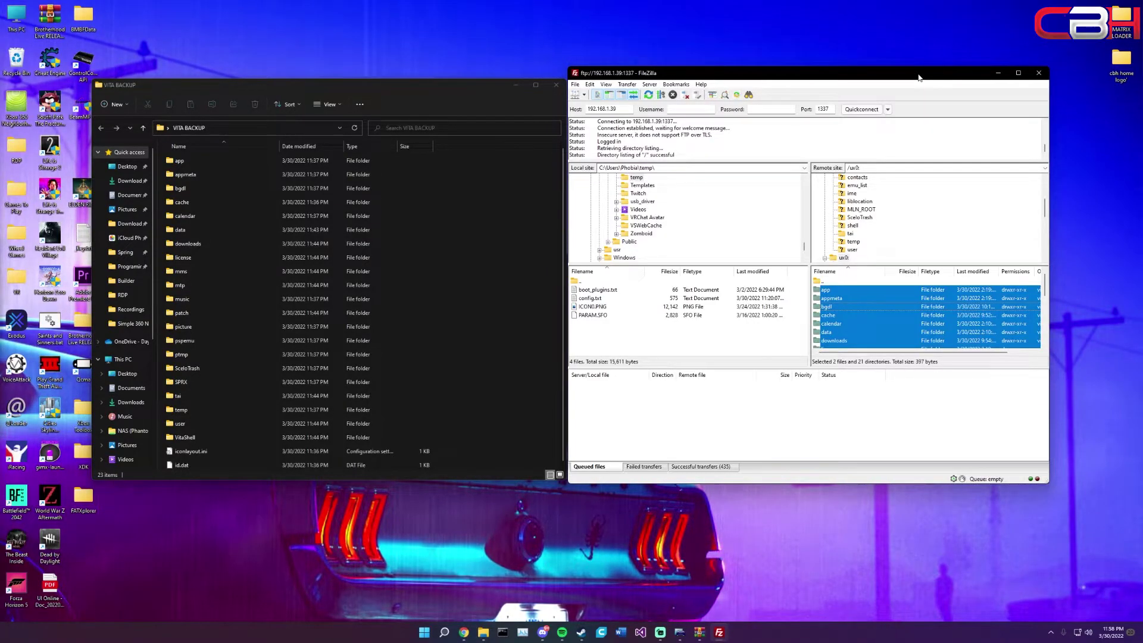
Close the VITA BACKUP folder window and shift the FileZilla window slightly.
{"action": "left_click", "coordinate": [408, 91]}
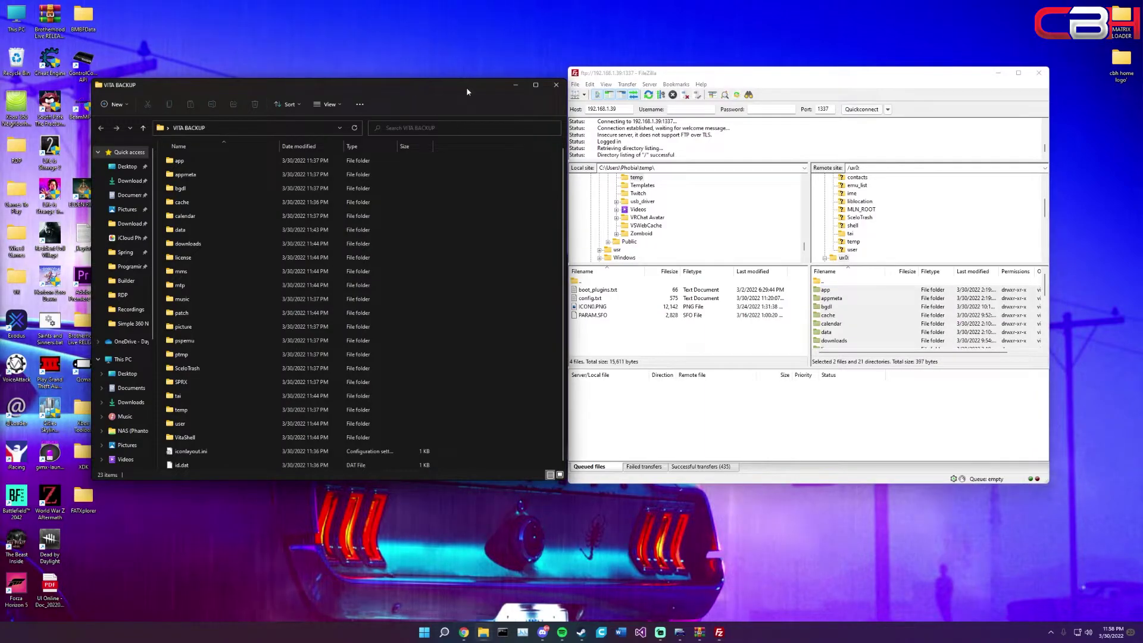
{"action": "left_click", "coordinate": [556, 86]}
{"action": "left_click_drag", "start_coordinate": [660, 75], "coordinate": [662, 72]}
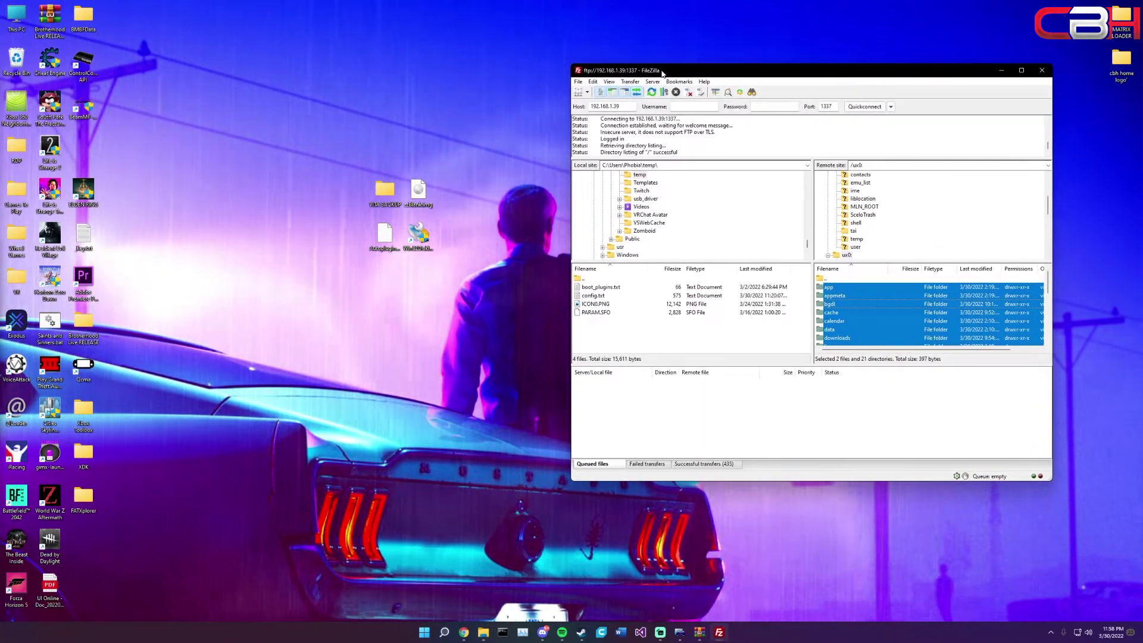
Open the data folder inside ux0: on the remote site.
{"action": "double_click", "coordinate": [833, 279]}
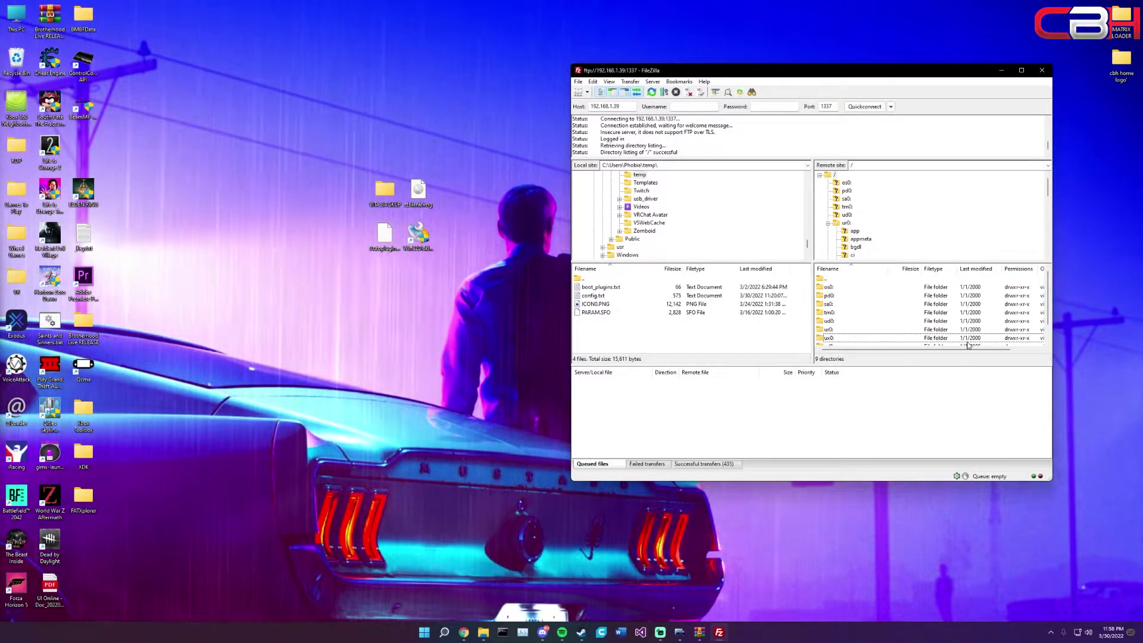
{"action": "double_click", "coordinate": [839, 338]}
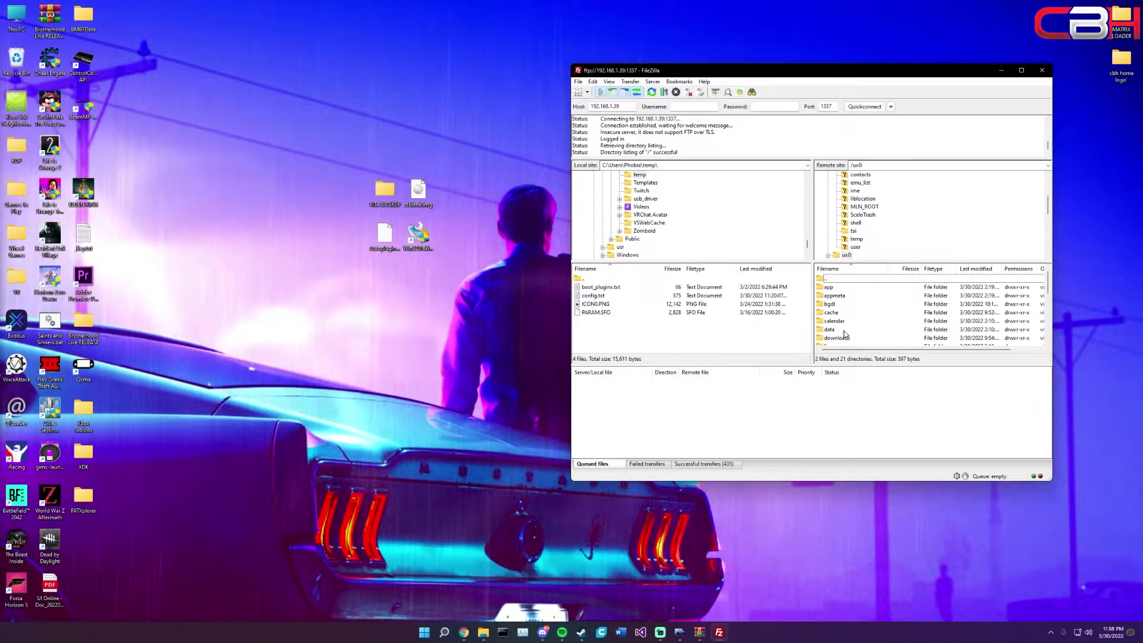
{"action": "double_click", "coordinate": [830, 329]}
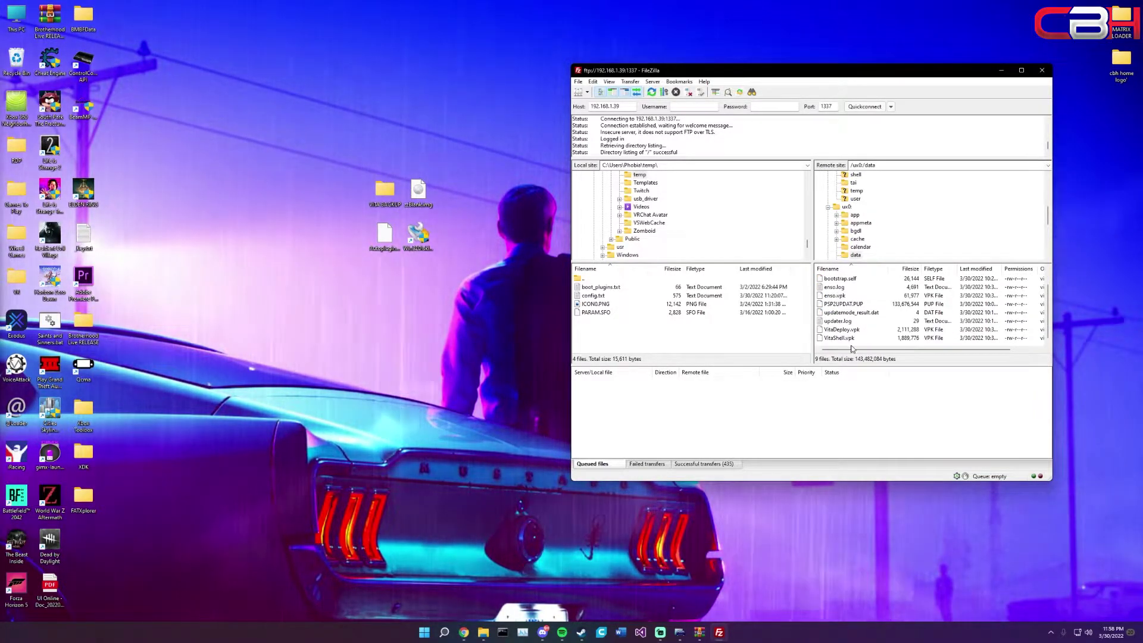
{"action": "scroll", "coordinate": [863, 316], "scroll_direction": "down", "scroll_amount": 1}
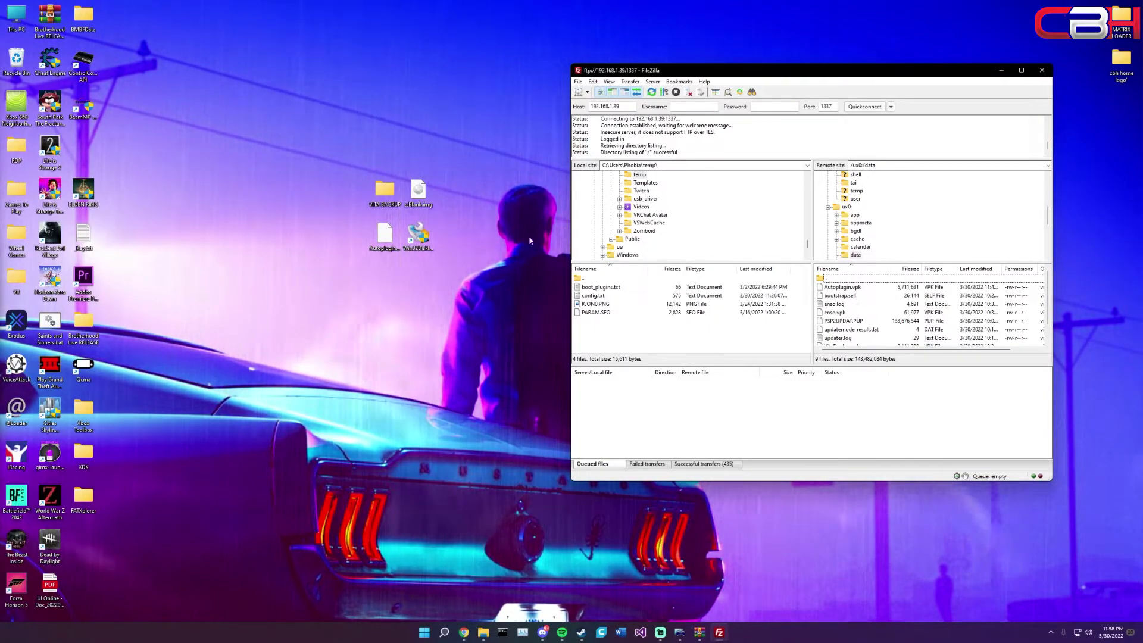
Upload Autoplugin.vpk from the desktop to the remote data folder, overwriting the existing file, and go back up to ux0:.
{"action": "left_click", "coordinate": [384, 241]}
{"action": "left_click_drag", "start_coordinate": [376, 245], "coordinate": [384, 239]}
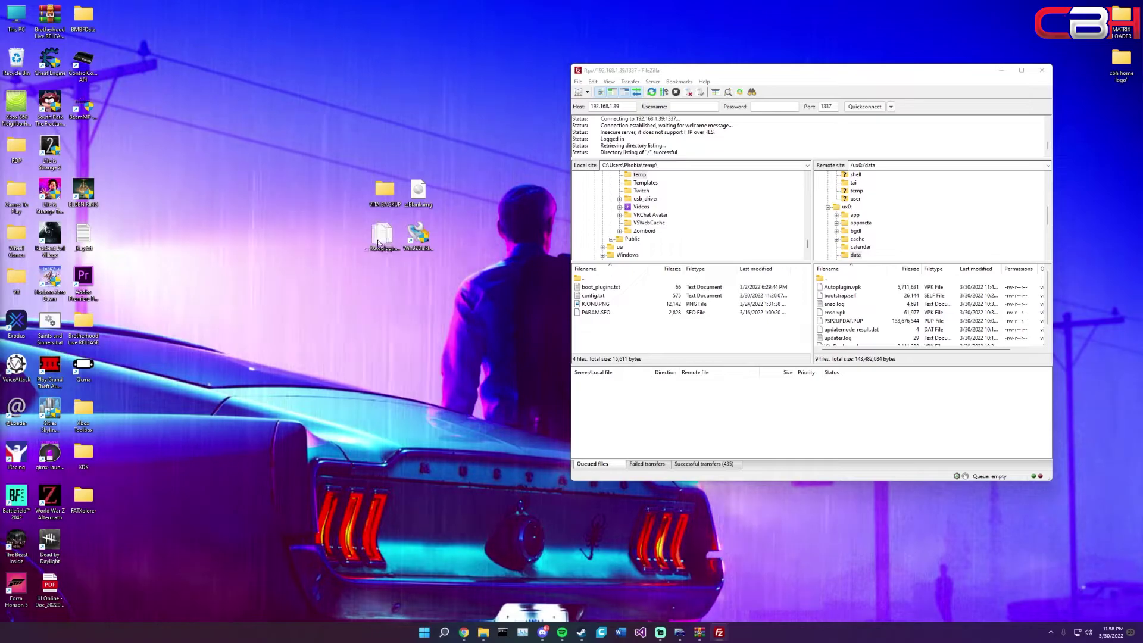
{"action": "left_click_drag", "start_coordinate": [434, 337], "coordinate": [908, 301]}
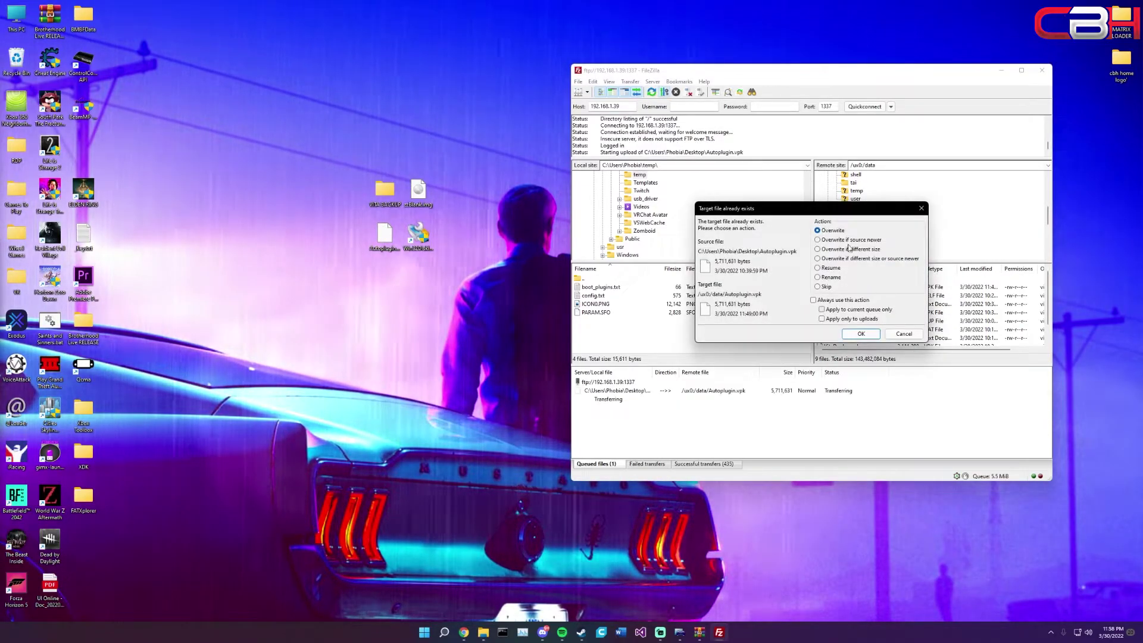
{"action": "left_click", "coordinate": [861, 334]}
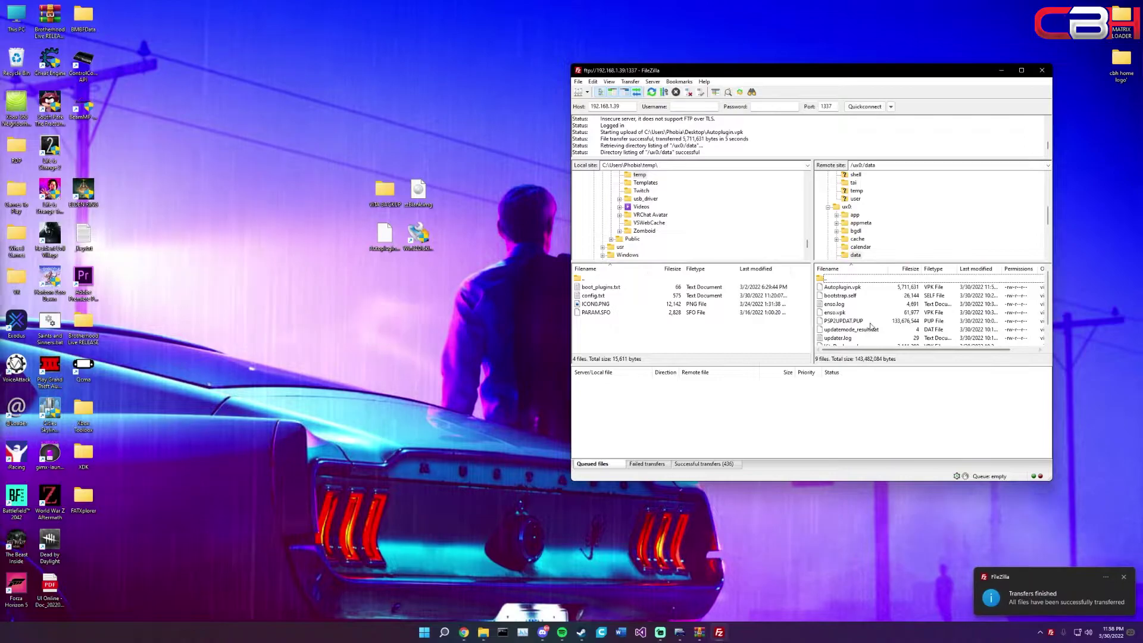
{"action": "double_click", "coordinate": [849, 279]}
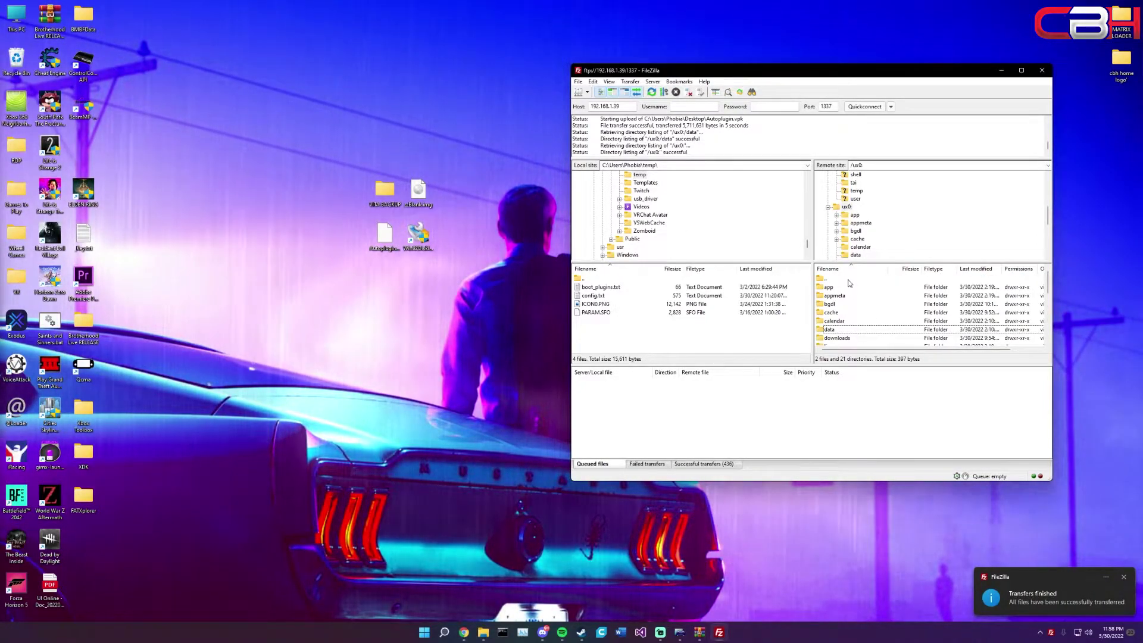
Launch Win32 Disk Imager from the desktop and move its window clear of FileZilla.
{"action": "left_click", "coordinate": [457, 289]}
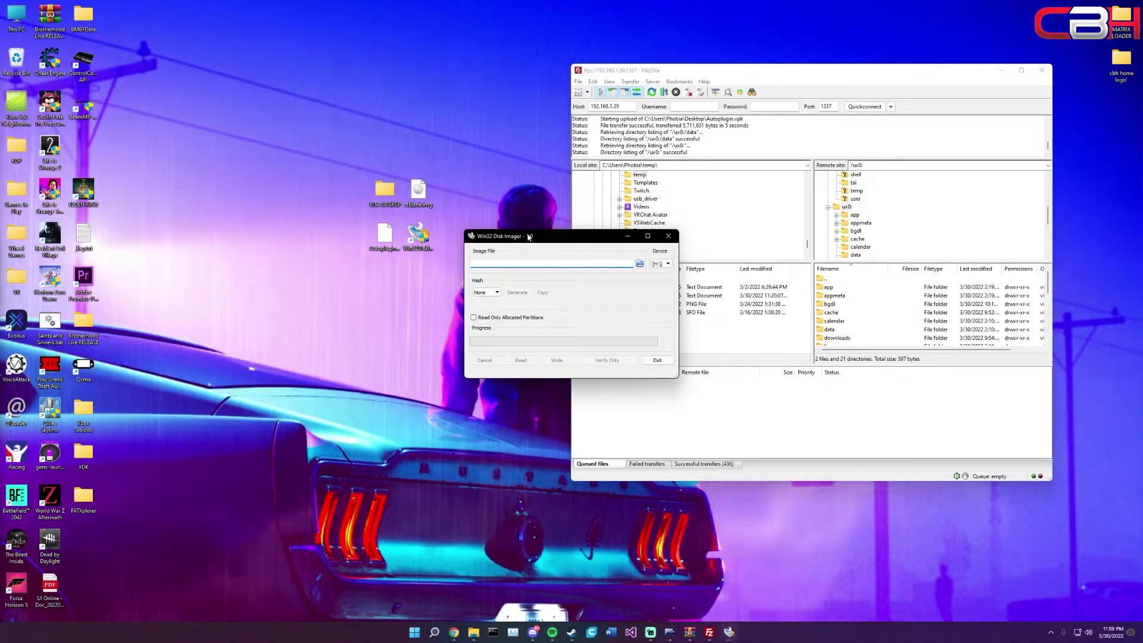
{"action": "left_click_drag", "start_coordinate": [526, 245], "coordinate": [397, 304]}
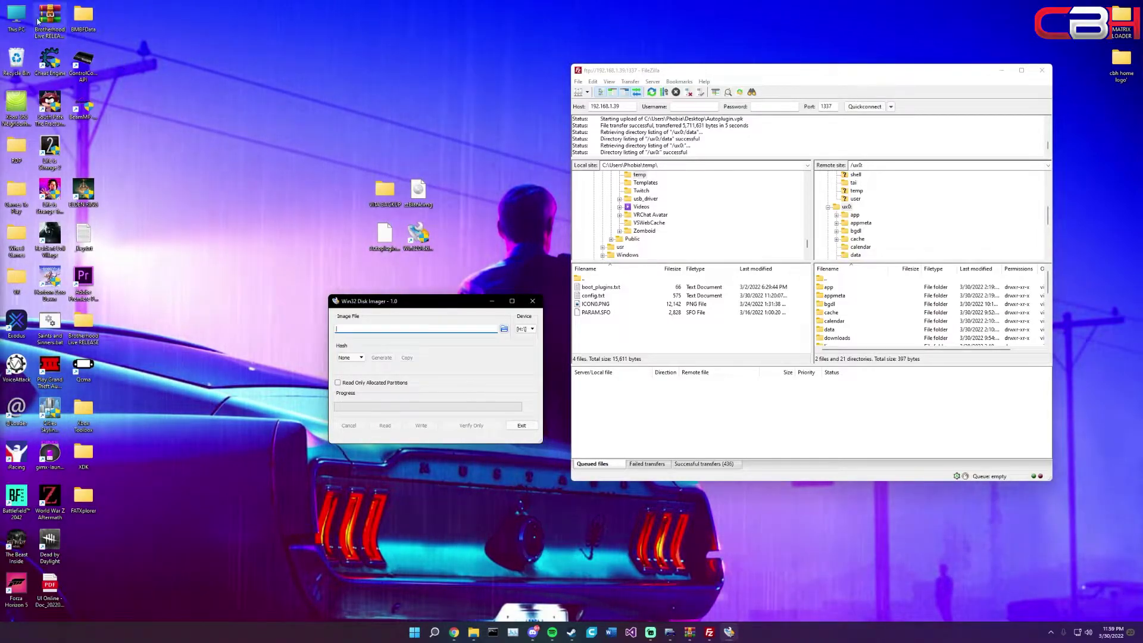
Open This PC beside the disk imager and eject the DVD drive (G:).
{"action": "double_click", "coordinate": [15, 22]}
{"action": "left_click_drag", "start_coordinate": [358, 82], "coordinate": [823, 134]}
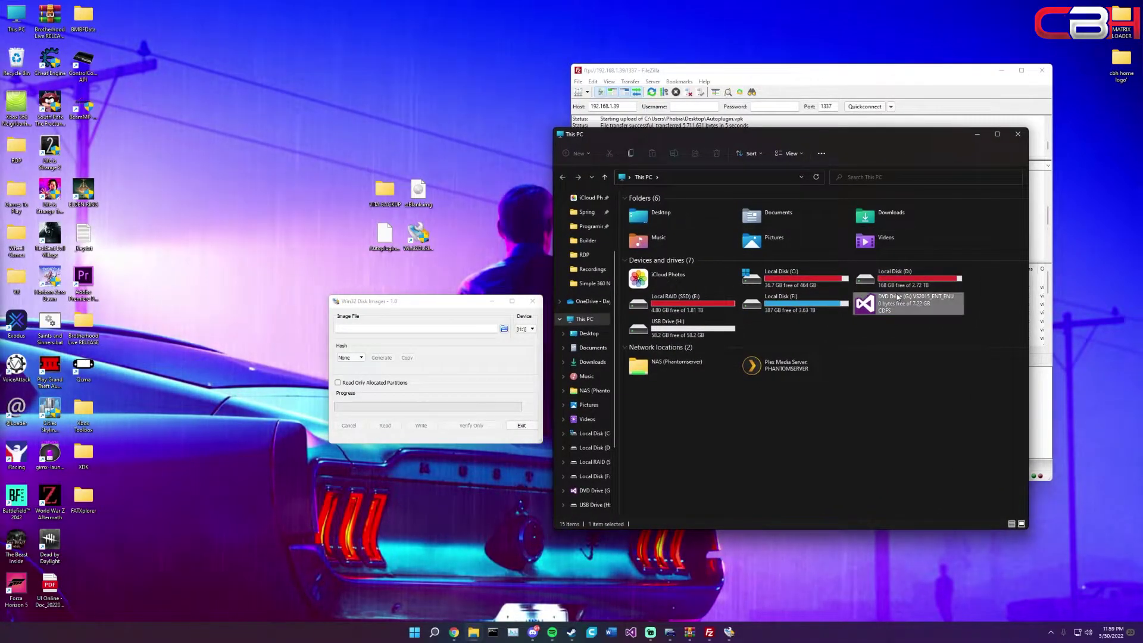
{"action": "right_click", "coordinate": [898, 299]}
{"action": "left_click", "coordinate": [948, 384]}
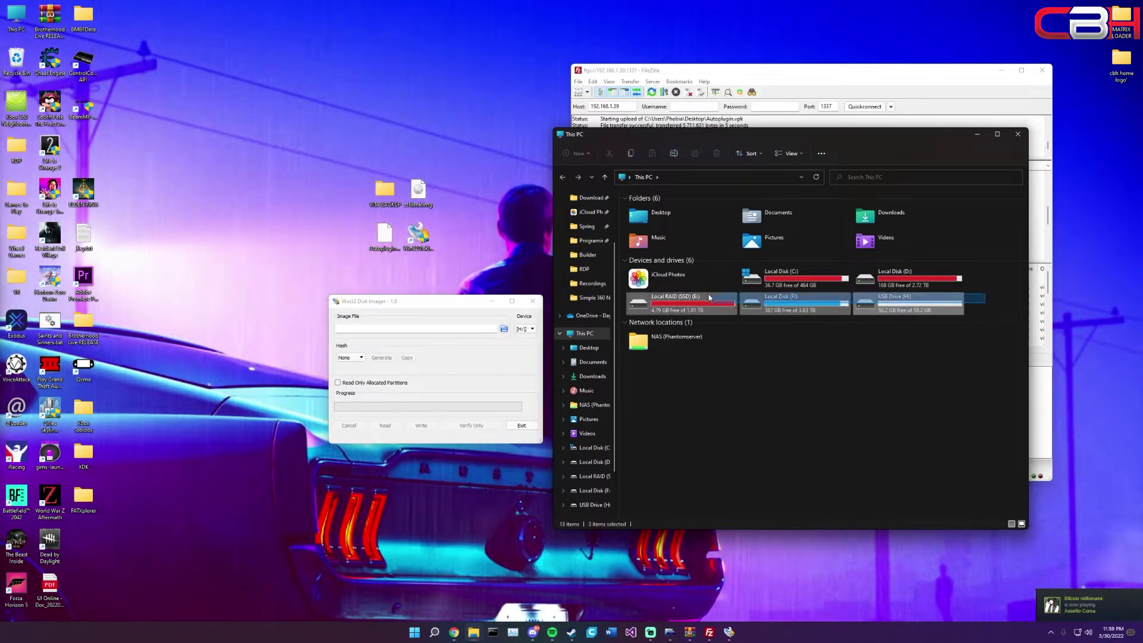
Identify USB Drive (H:) in This PC and select H: as the target device in Win32 Disk Imager.
{"action": "left_click", "coordinate": [919, 311]}
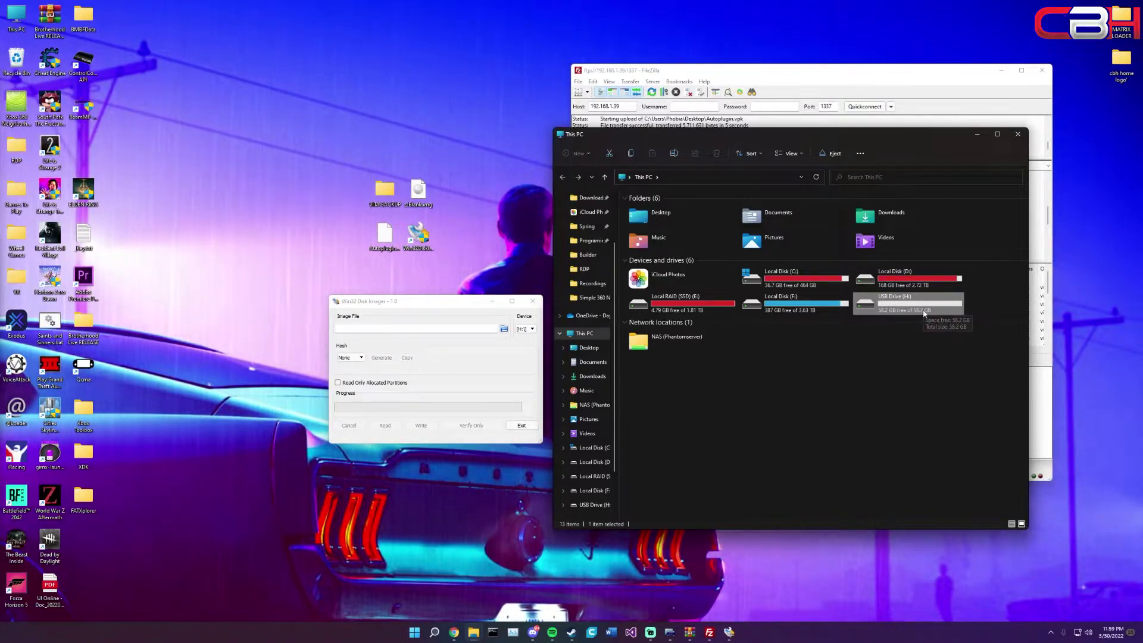
{"action": "left_click_drag", "start_coordinate": [987, 302], "coordinate": [829, 309]}
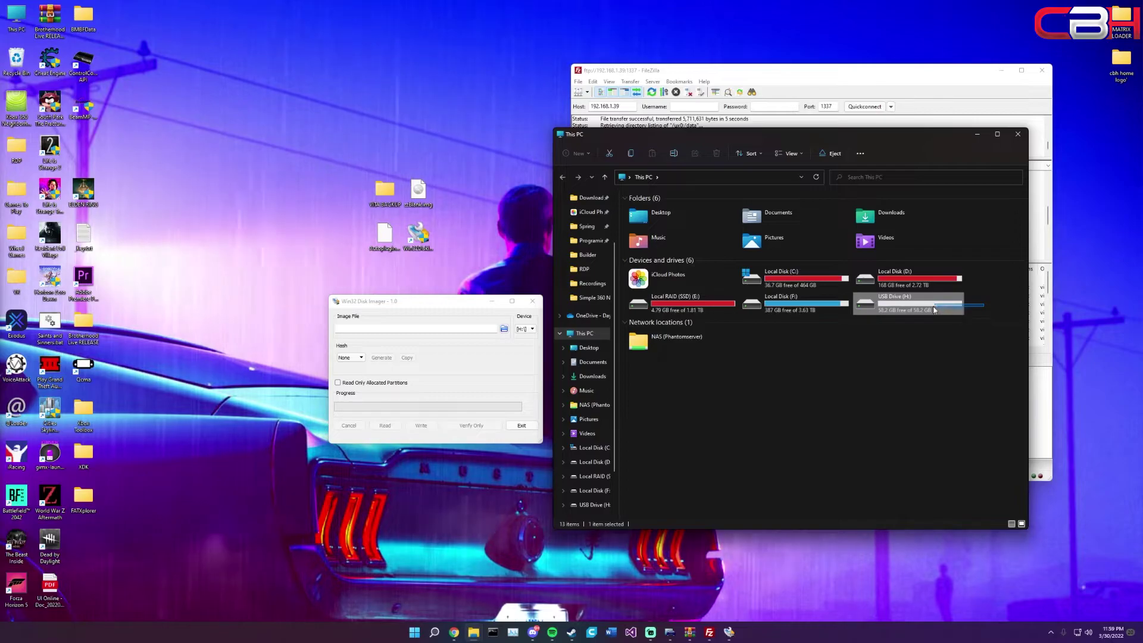
{"action": "left_click_drag", "start_coordinate": [936, 310], "coordinate": [983, 301]}
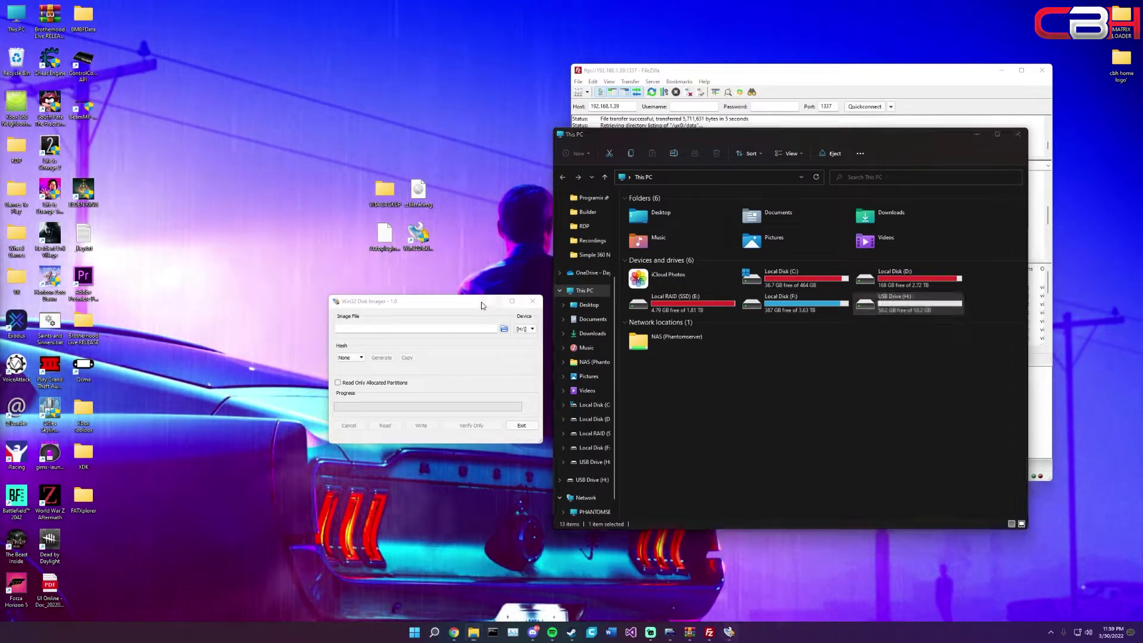
{"action": "left_click", "coordinate": [525, 329]}
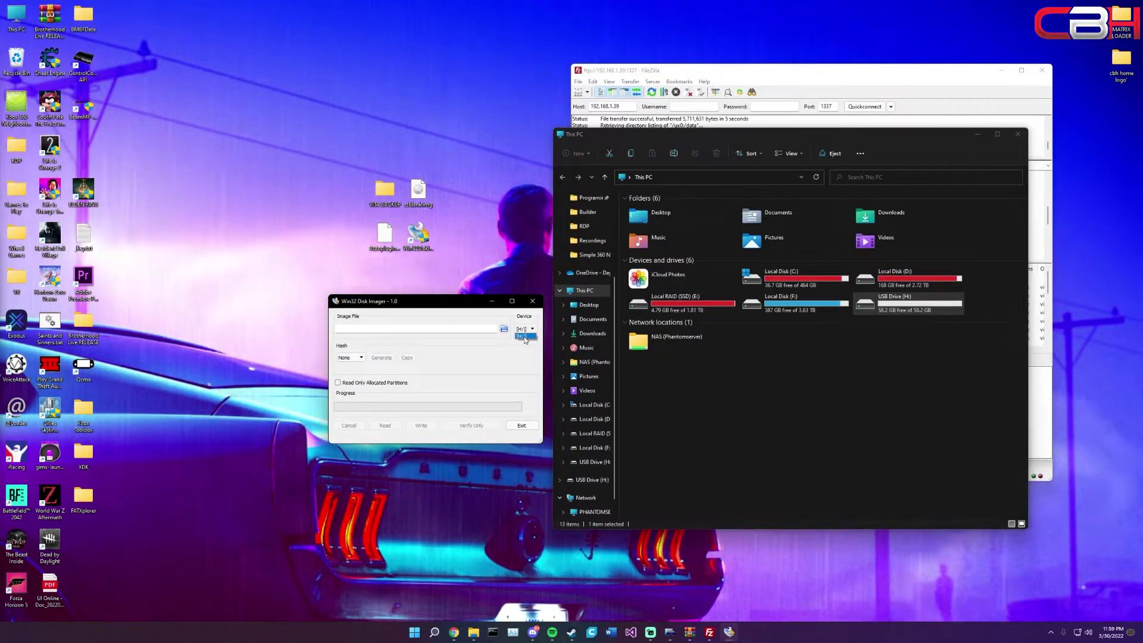
{"action": "left_click", "coordinate": [525, 337]}
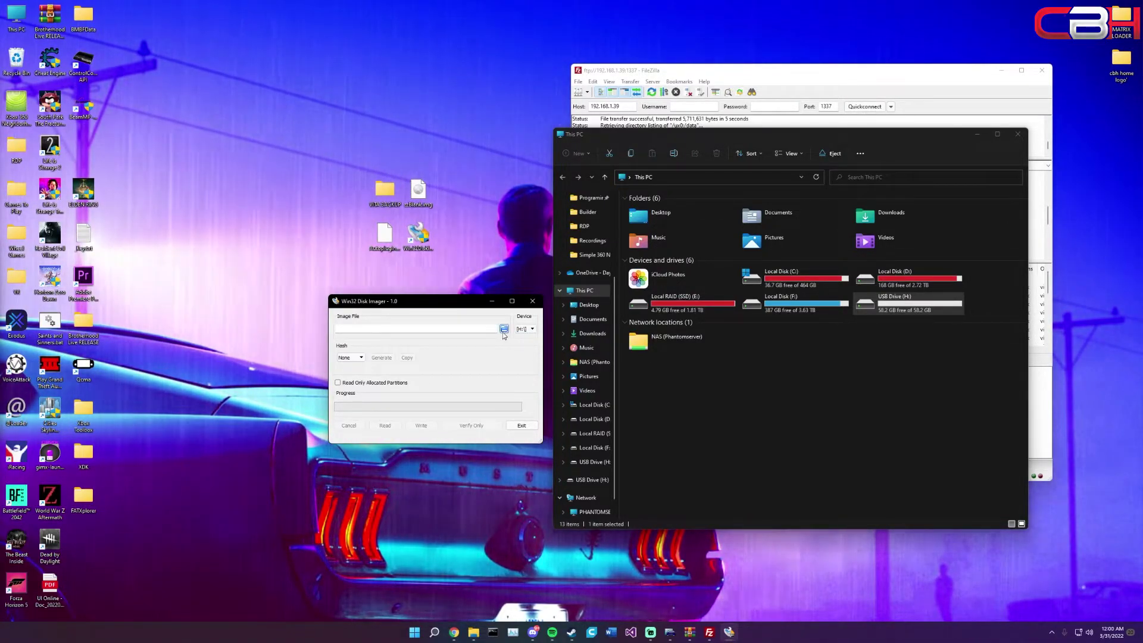
Load zzBlank.img from the Desktop folder as the image file.
{"action": "left_click", "coordinate": [504, 329]}
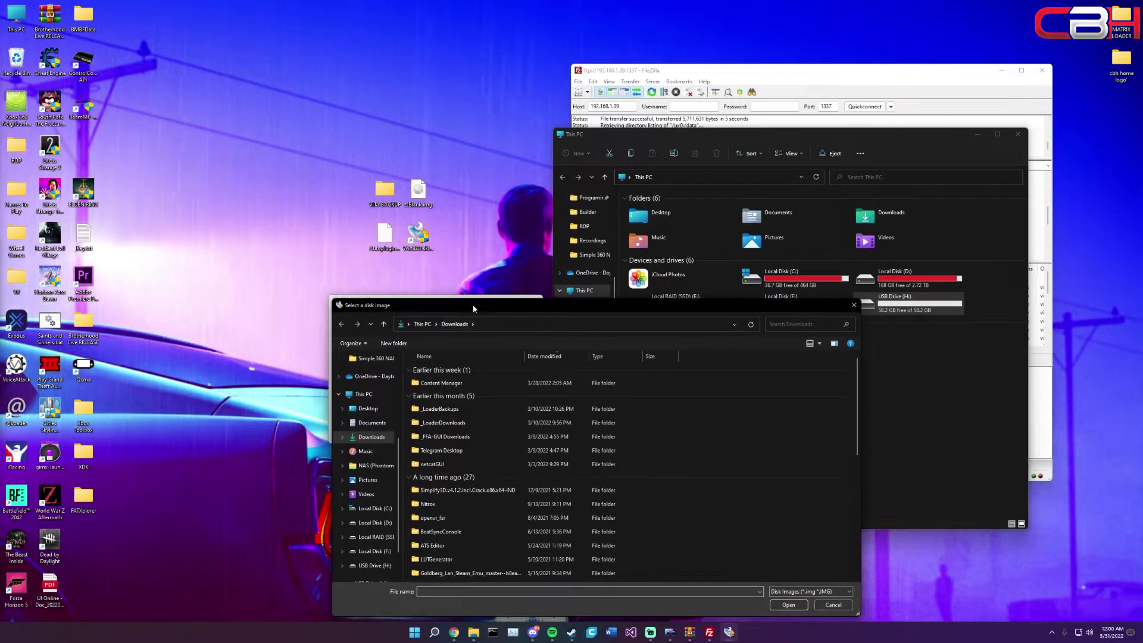
{"action": "left_click", "coordinate": [367, 409]}
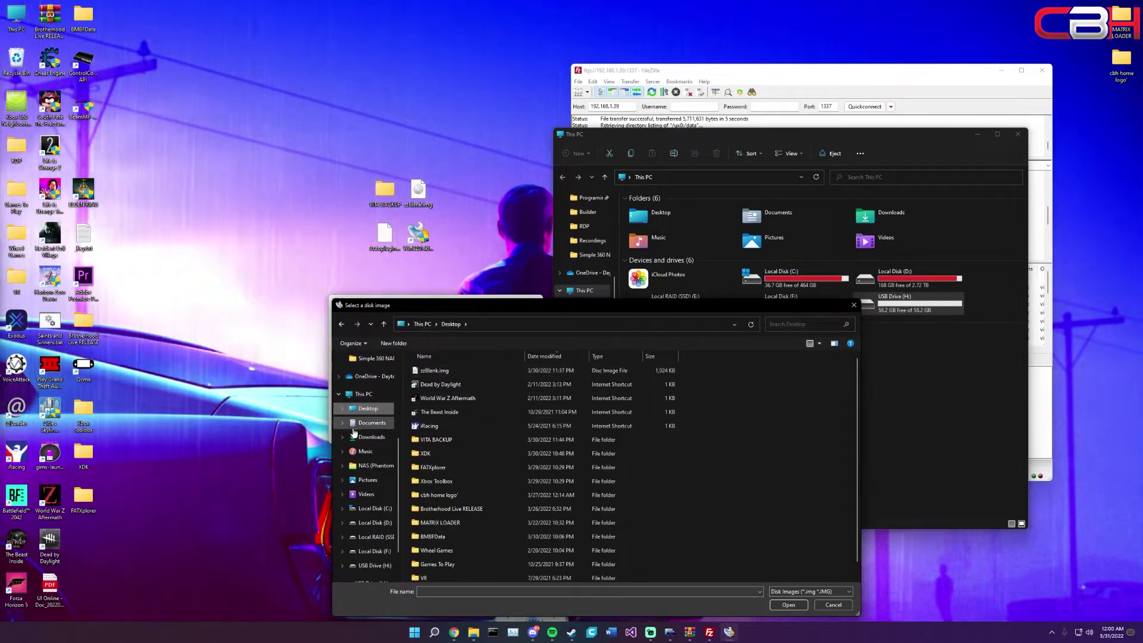
{"action": "left_click", "coordinate": [447, 371]}
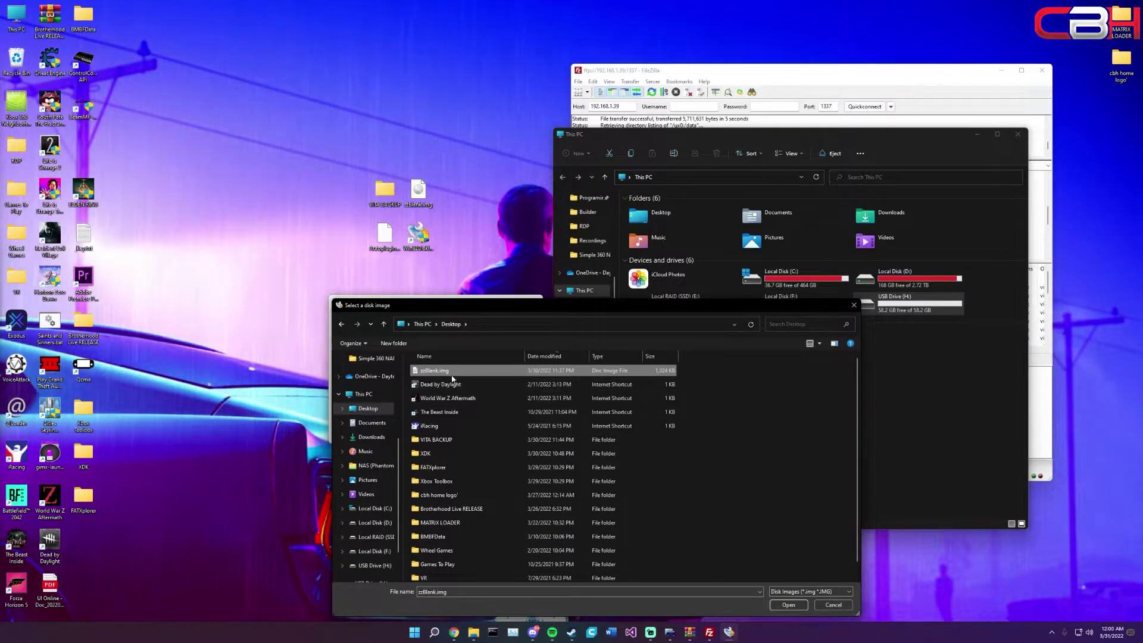
{"action": "double_click", "coordinate": [450, 372]}
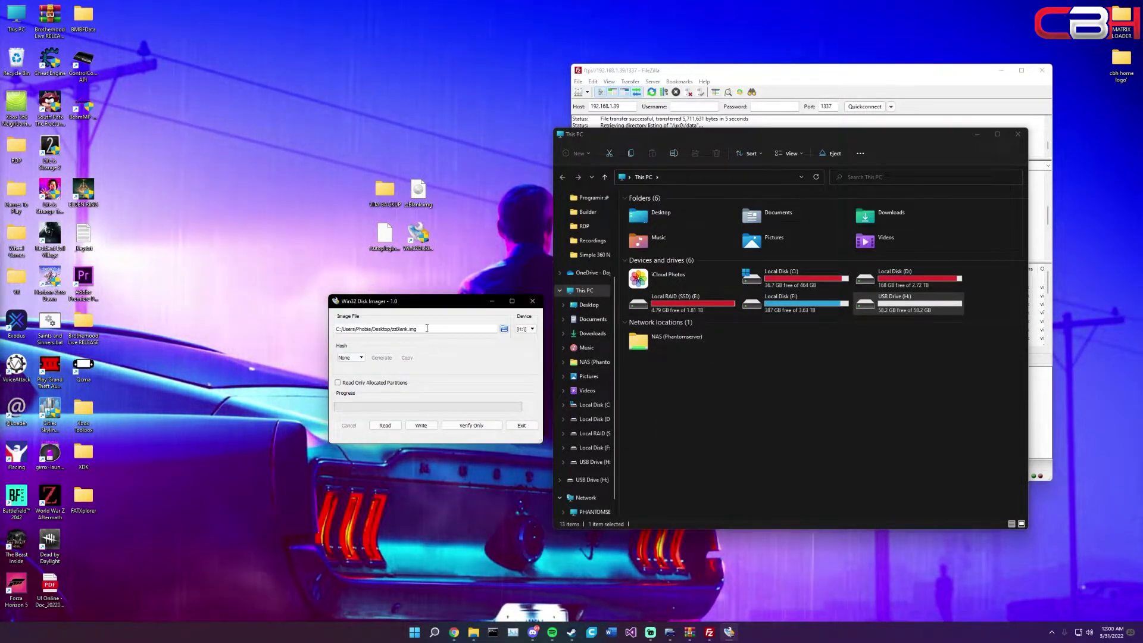
{"action": "left_click", "coordinate": [485, 329]}
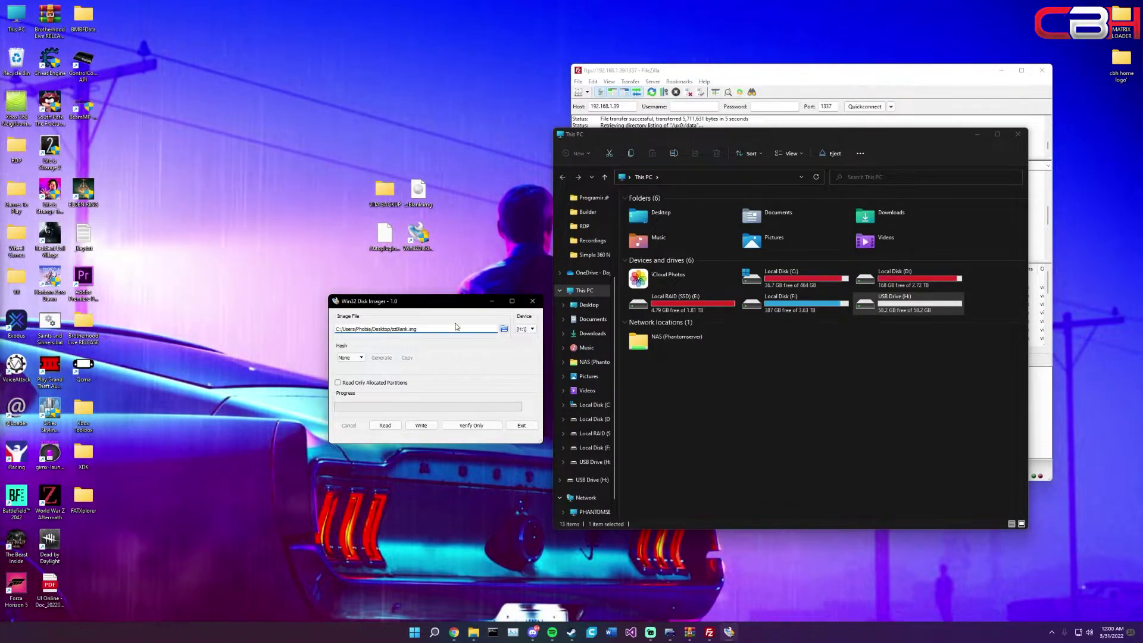
Write the blank image to device H:, accepting the overwrite confirmation and closing the completion message.
{"action": "left_click", "coordinate": [416, 427]}
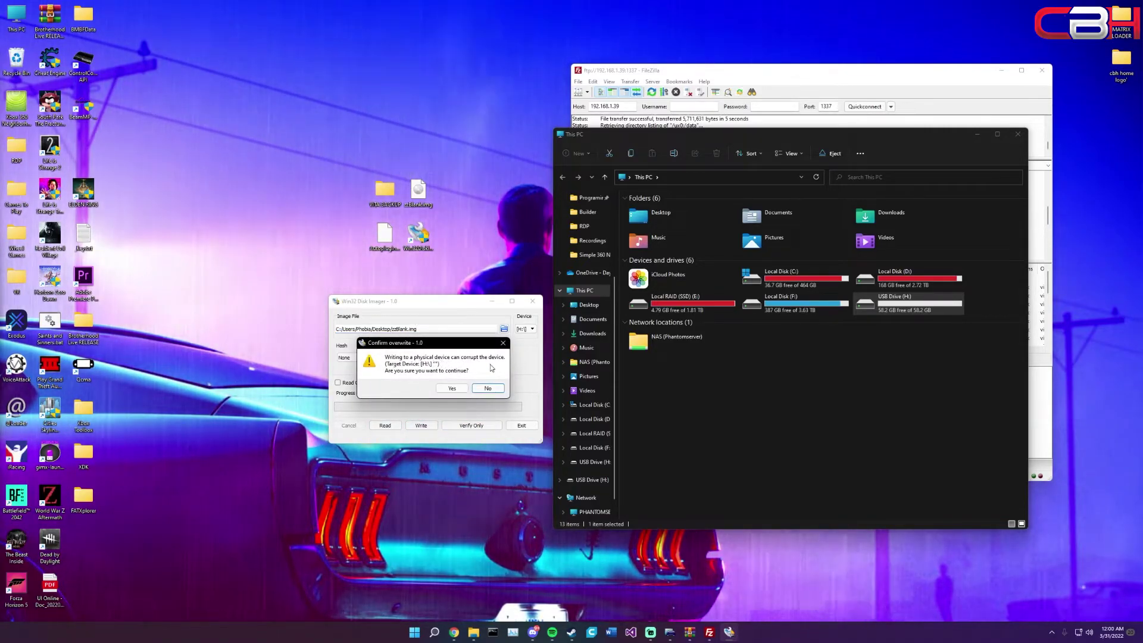
{"action": "left_click", "coordinate": [450, 388]}
{"action": "left_click", "coordinate": [449, 385]}
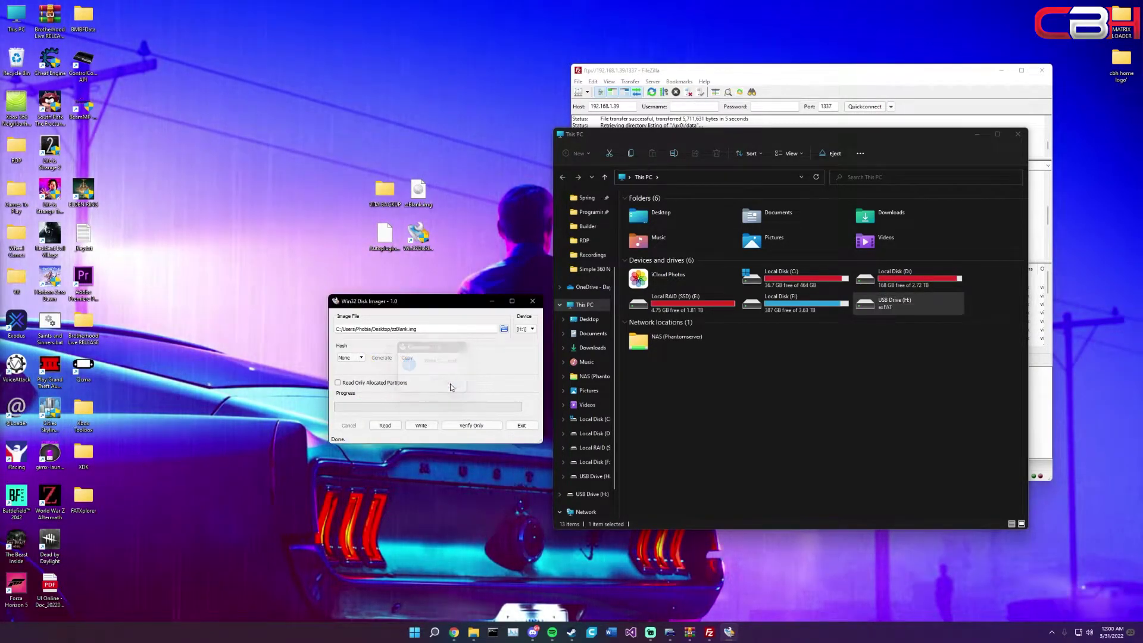
Move the disk imager window away from This PC and eject USB Drive (H:).
{"action": "left_click_drag", "start_coordinate": [451, 304], "coordinate": [395, 298]}
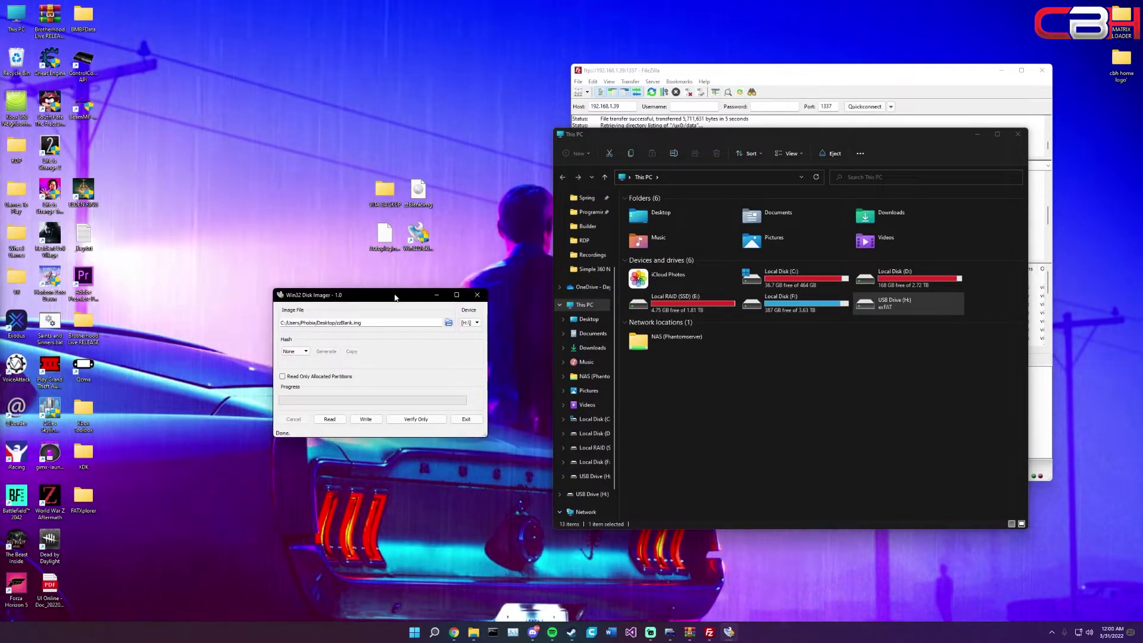
{"action": "left_click", "coordinate": [991, 314]}
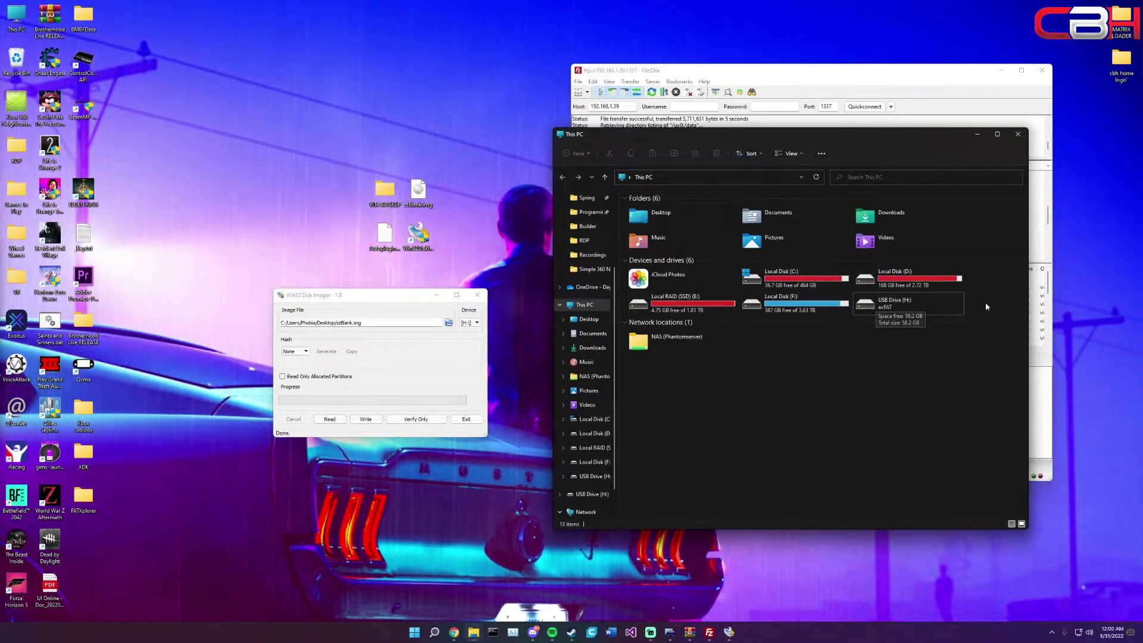
{"action": "left_click", "coordinate": [895, 302]}
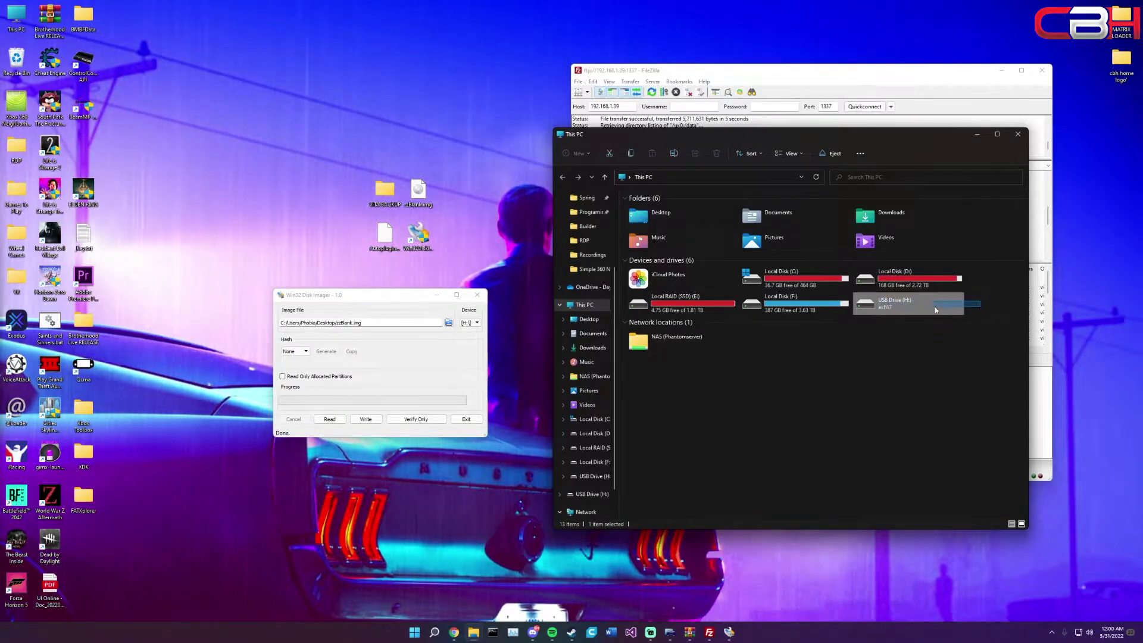
{"action": "left_click", "coordinate": [977, 309]}
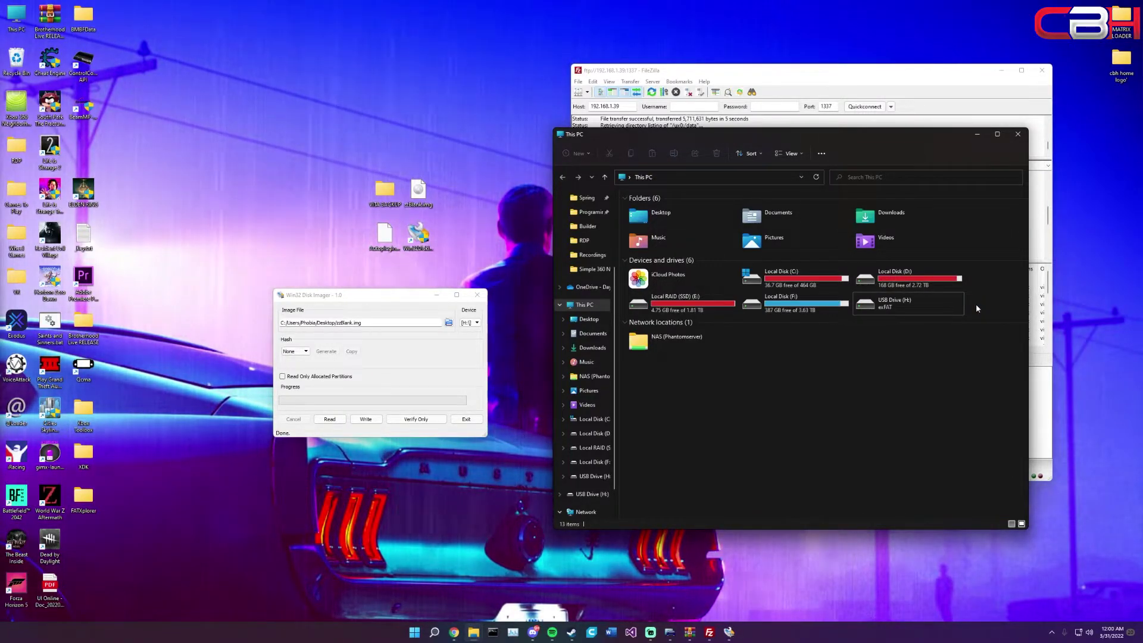
{"action": "right_click", "coordinate": [899, 303]}
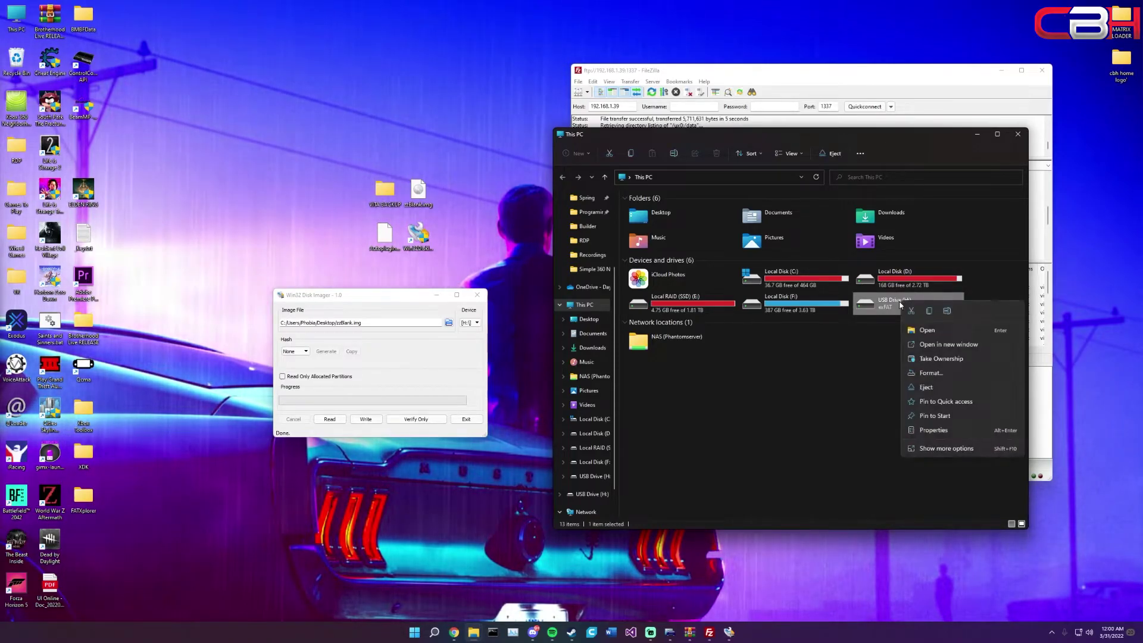
{"action": "left_click", "coordinate": [926, 388]}
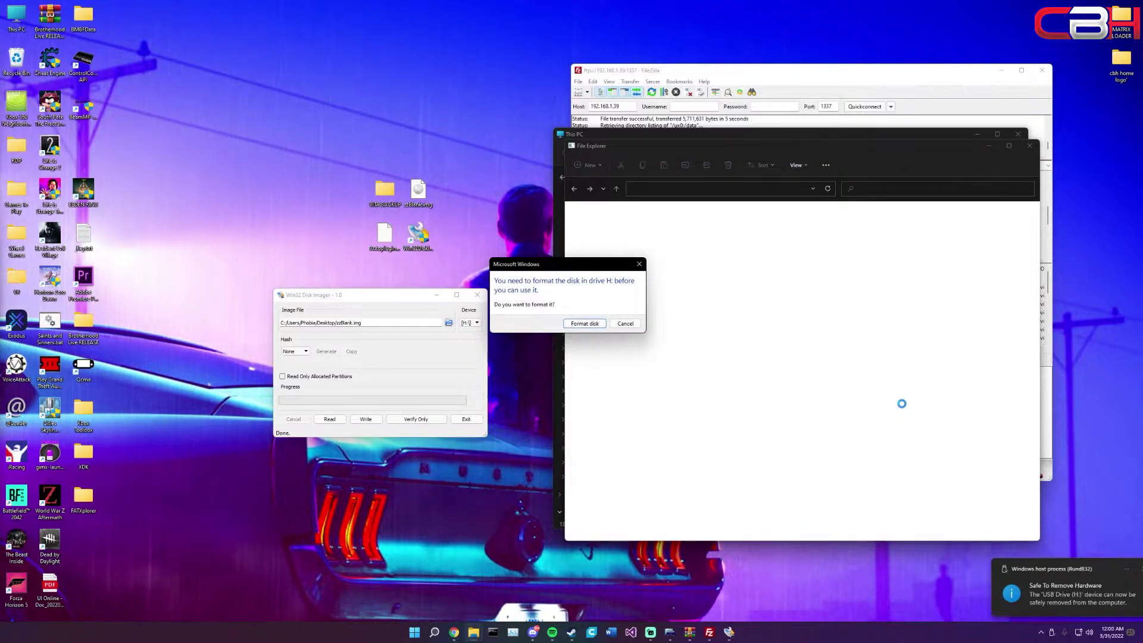
Accept formatting the disk in drive H: and choose exFAT (Default) as the file system.
{"action": "left_click_drag", "start_coordinate": [557, 266], "coordinate": [536, 219]}
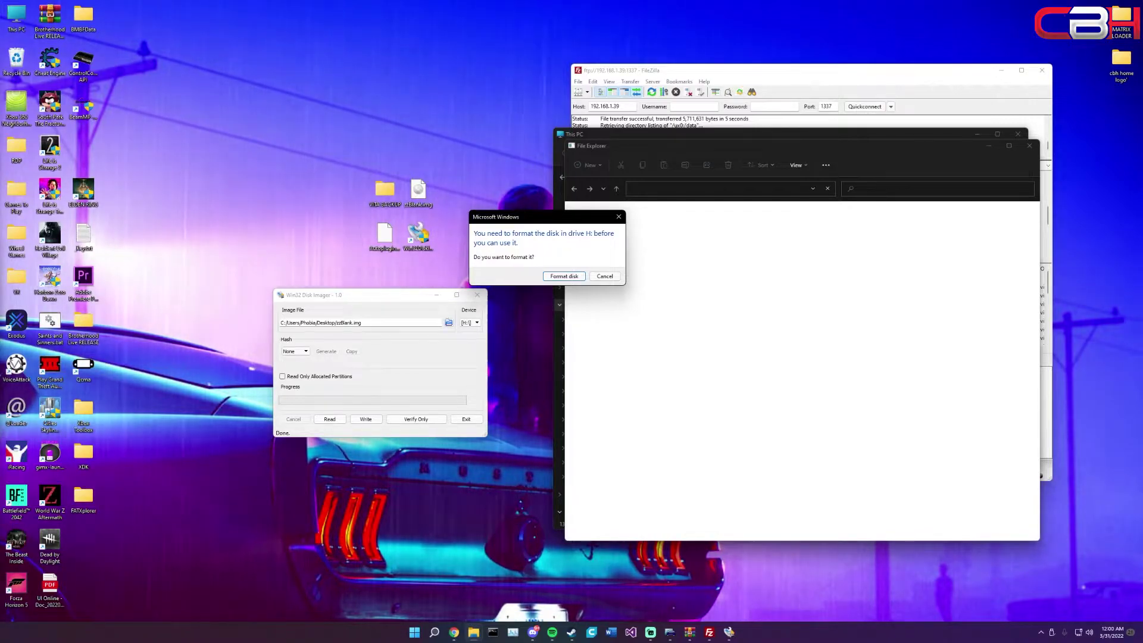
{"action": "left_click", "coordinate": [564, 276]}
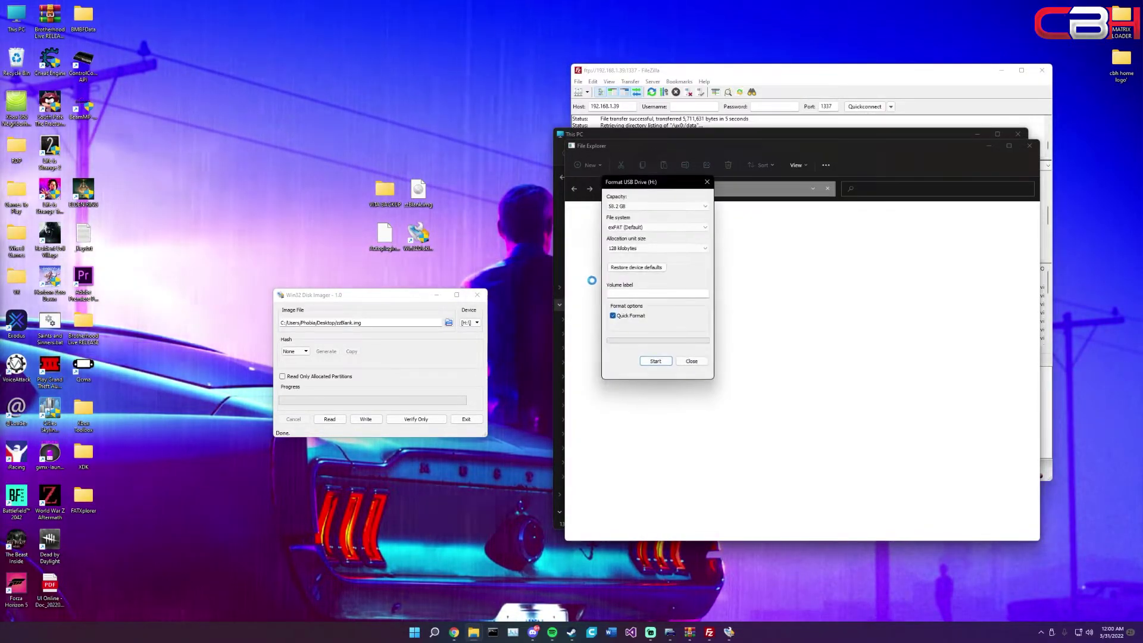
{"action": "left_click", "coordinate": [630, 228]}
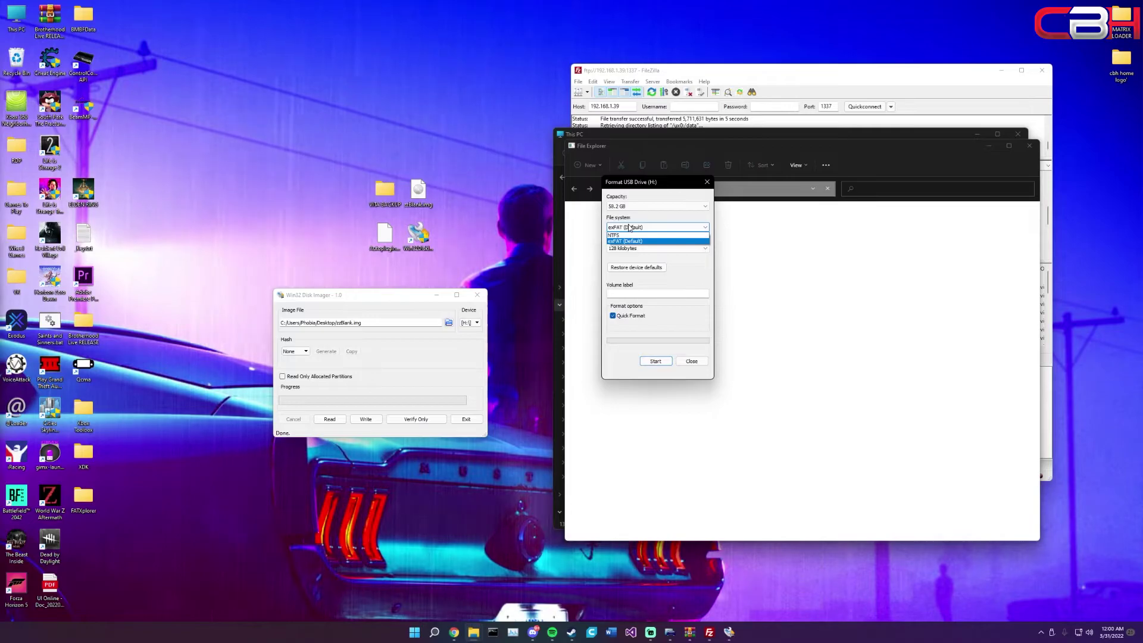
{"action": "left_click", "coordinate": [629, 229]}
{"action": "left_click", "coordinate": [628, 228]}
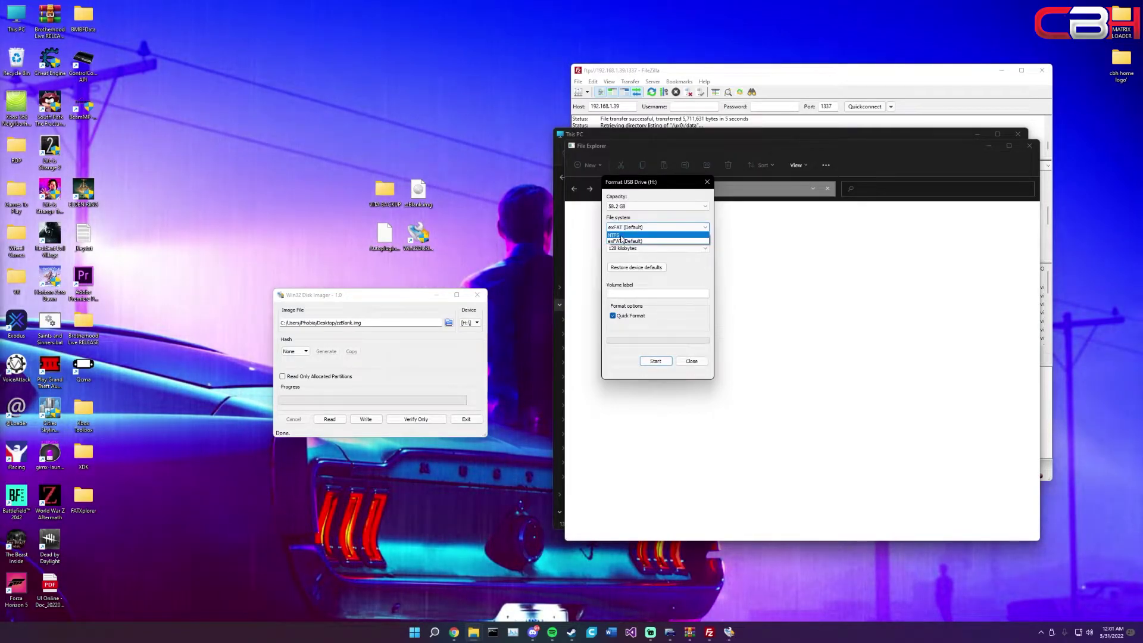
{"action": "left_click", "coordinate": [633, 243]}
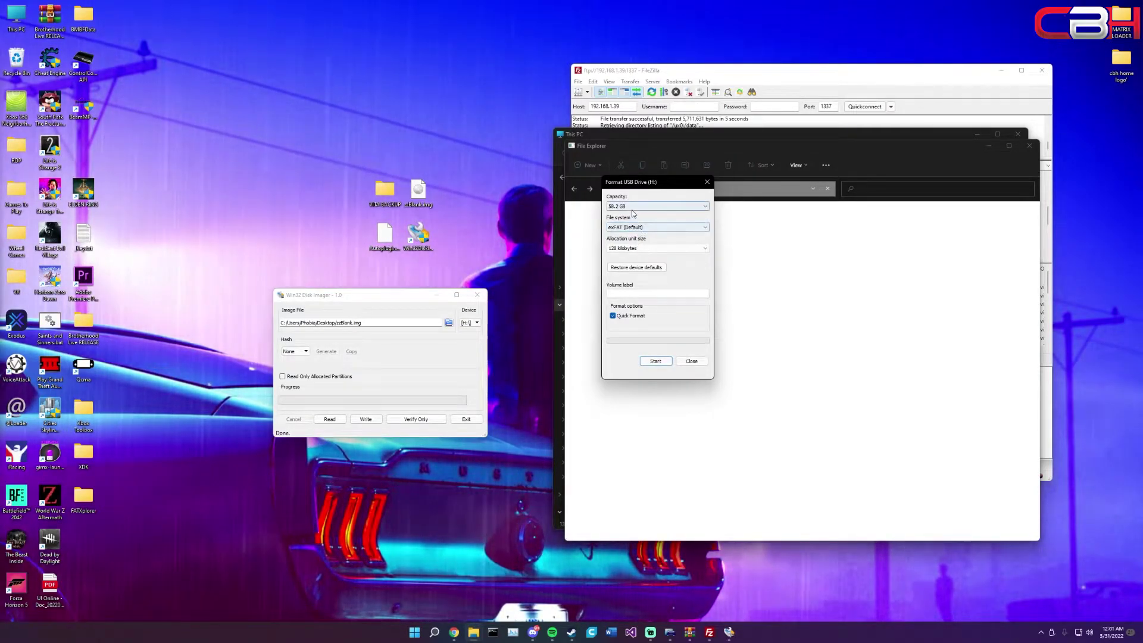
Set the allocation unit size for drive H: to Default allocation size.
{"action": "left_click", "coordinate": [635, 249]}
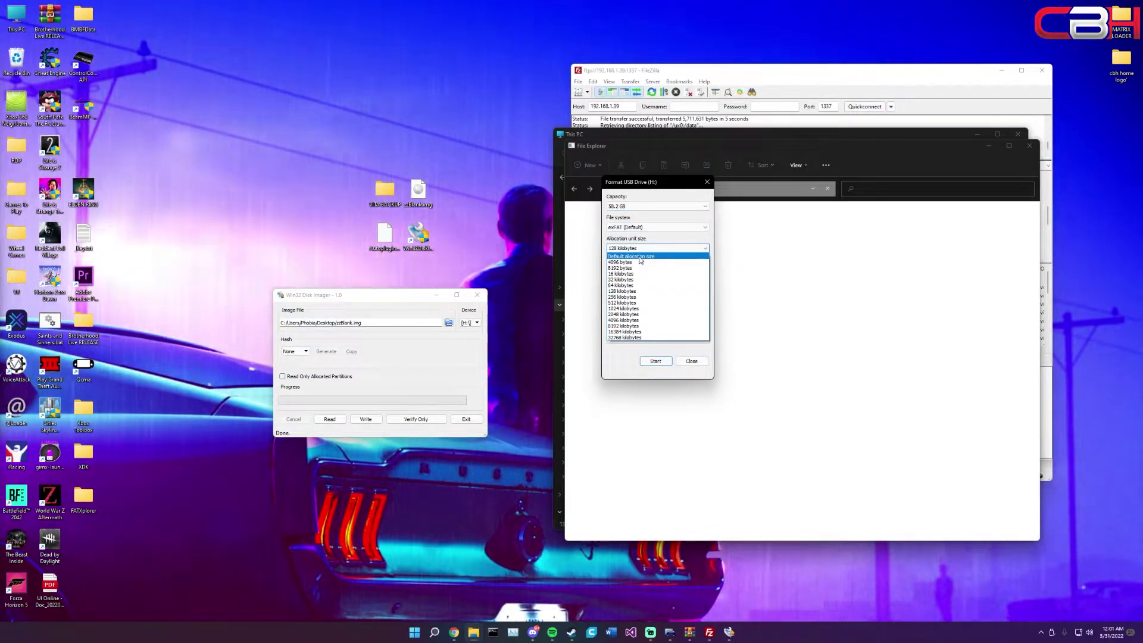
{"action": "left_click", "coordinate": [639, 256]}
{"action": "left_click", "coordinate": [636, 248]}
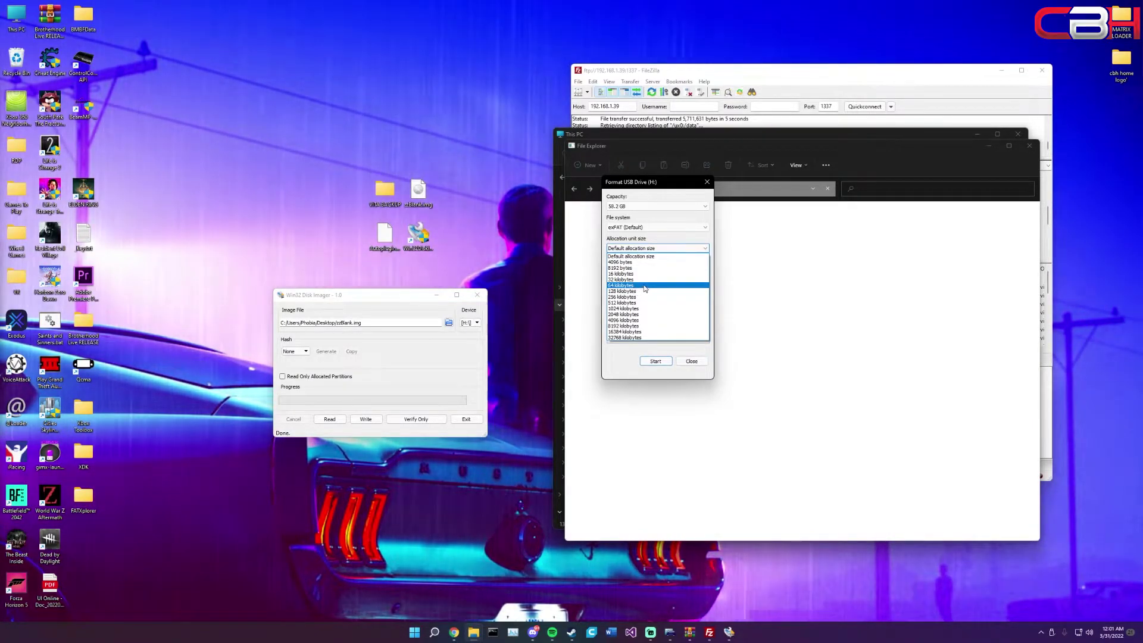
{"action": "left_click", "coordinate": [641, 256]}
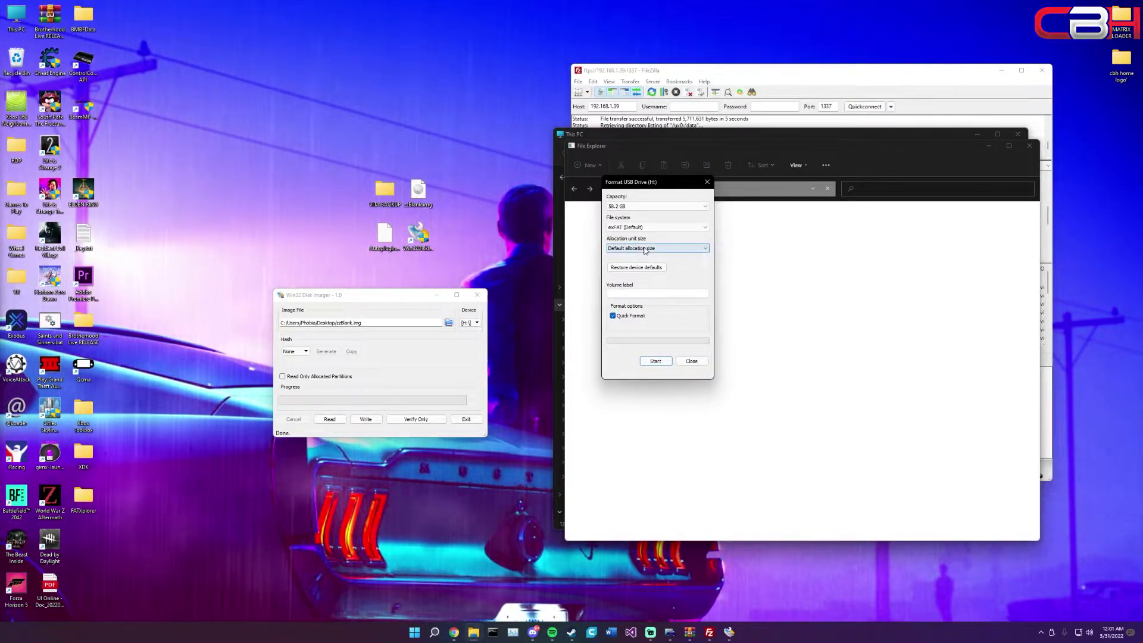
Label the volume Vita, quick-format drive H:, and close the format dialog and the drive's folder window.
{"action": "left_click", "coordinate": [658, 293]}
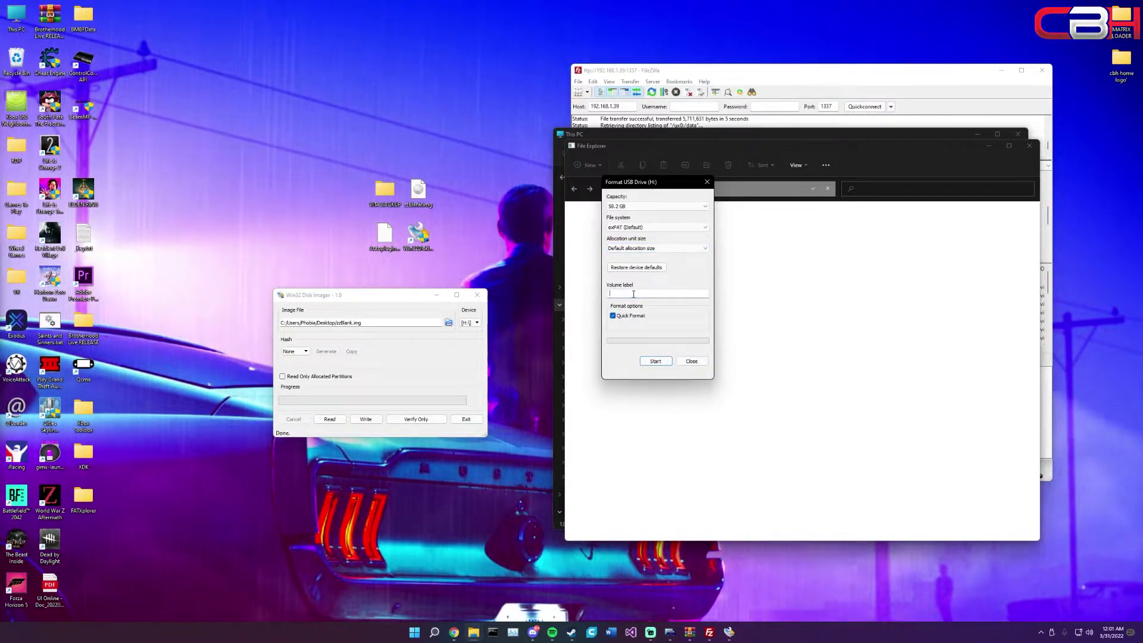
{"action": "type", "text": "vita"}
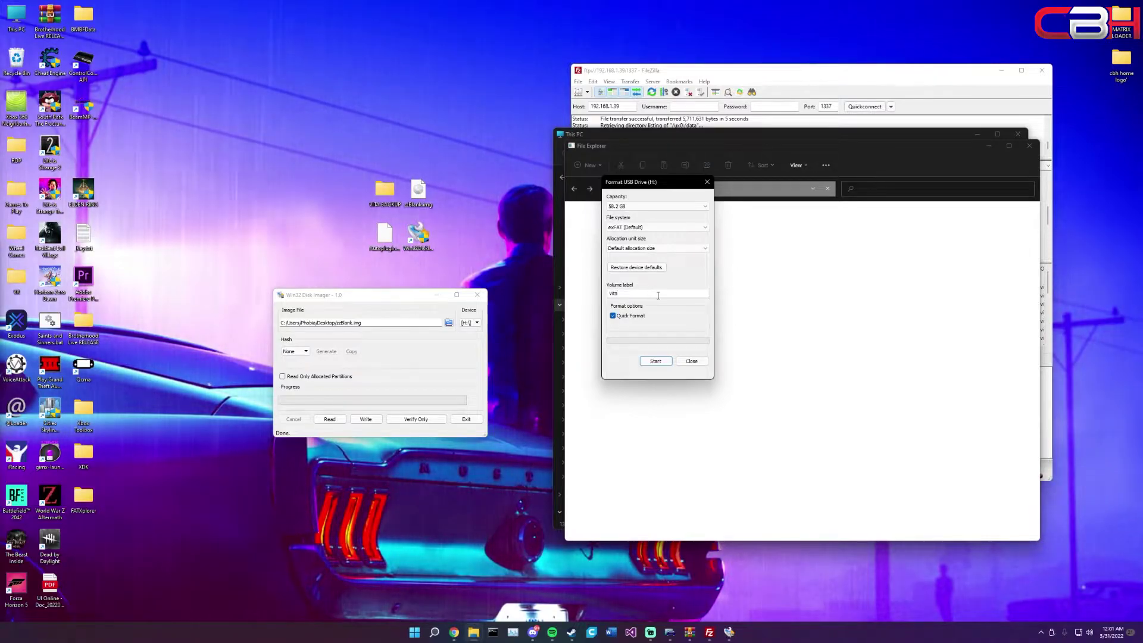
{"action": "left_click", "coordinate": [656, 361]}
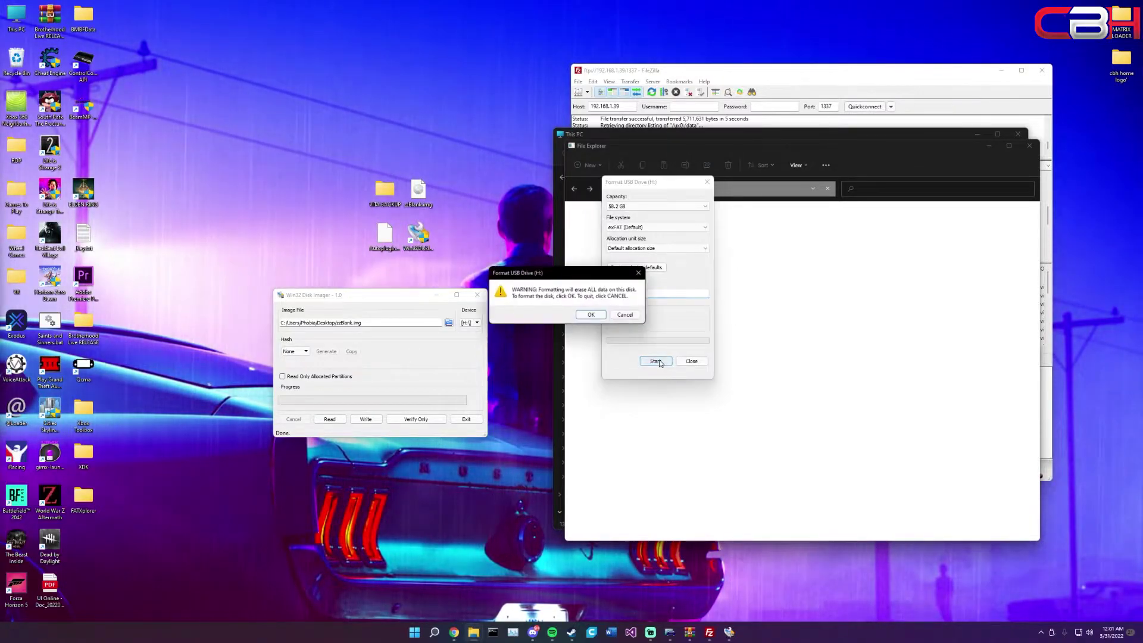
{"action": "left_click", "coordinate": [592, 316]}
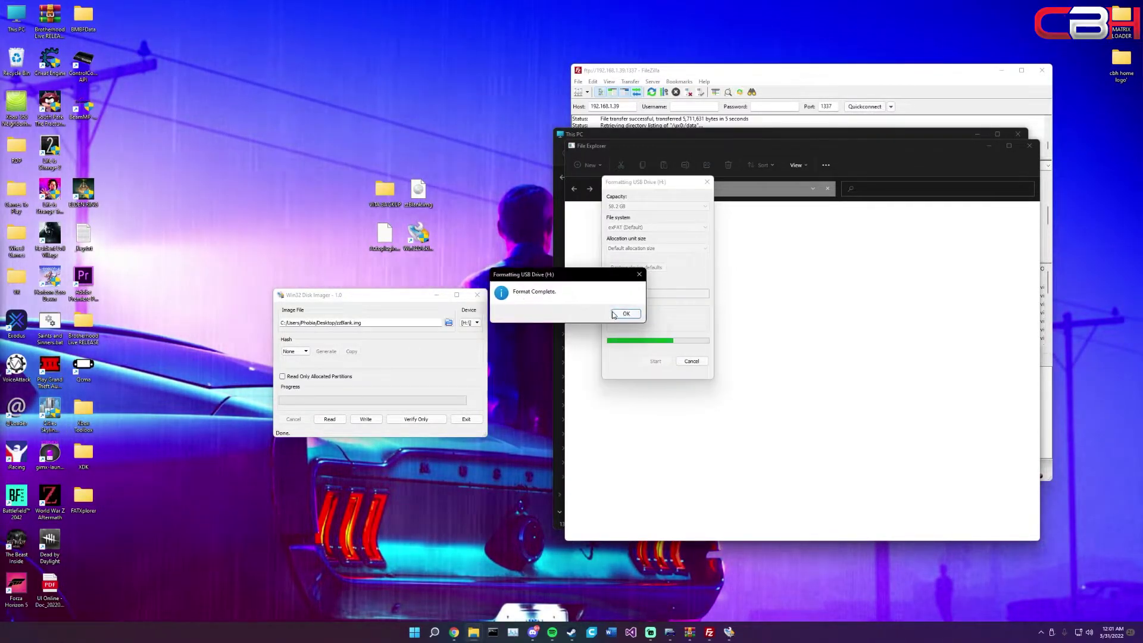
{"action": "left_click", "coordinate": [627, 313]}
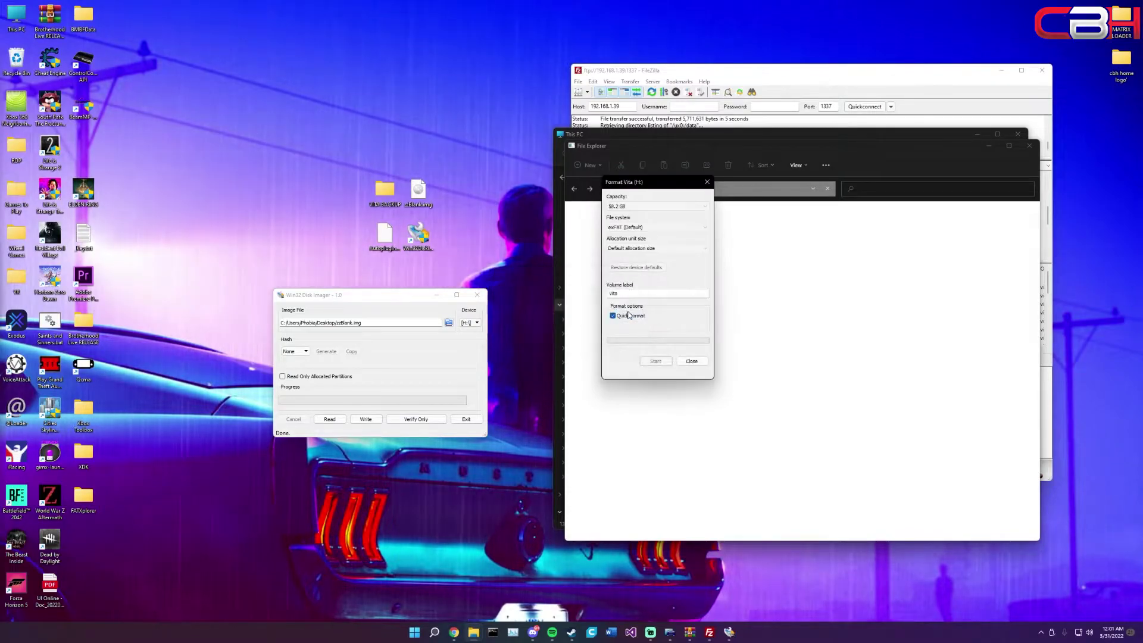
{"action": "left_click", "coordinate": [692, 361]}
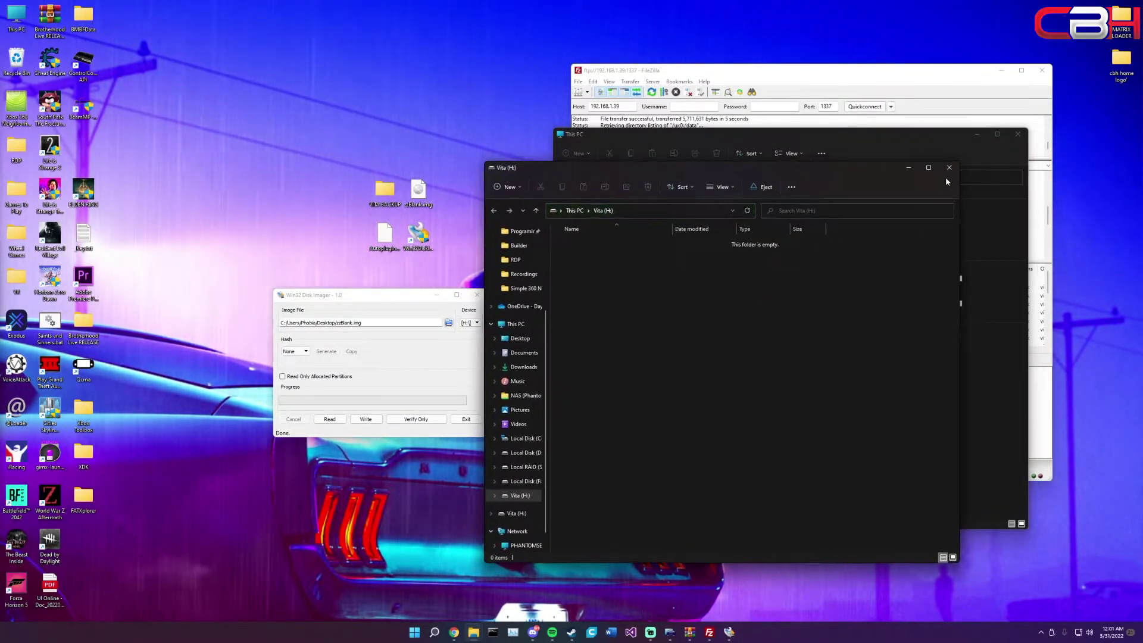
{"action": "left_click", "coordinate": [948, 168]}
{"action": "left_click", "coordinate": [884, 314]}
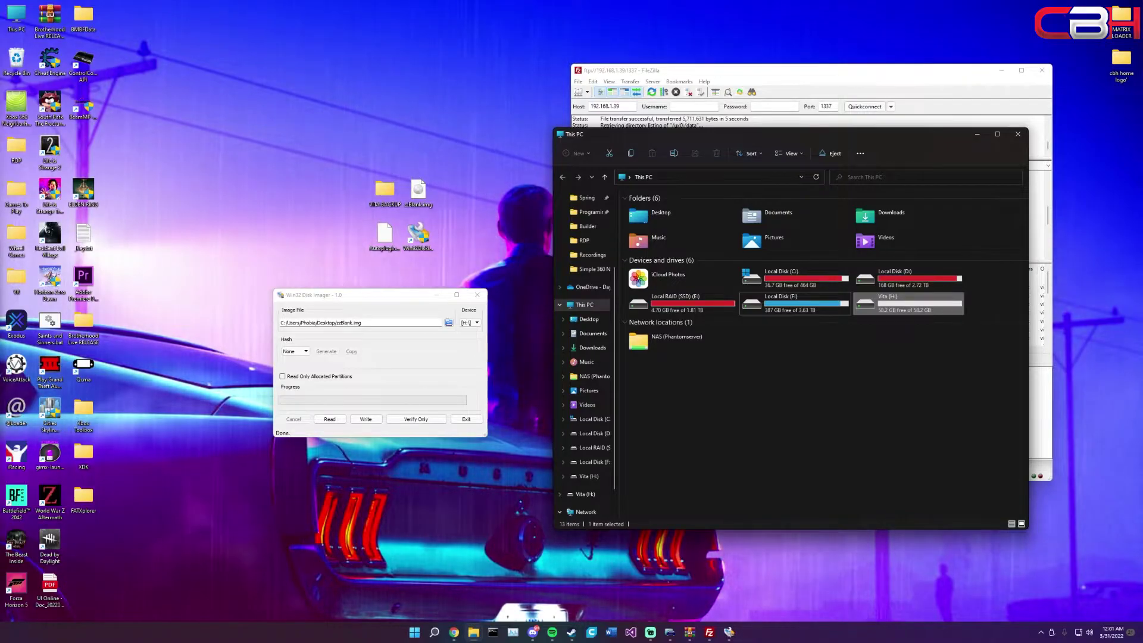
{"action": "left_click", "coordinate": [834, 398]}
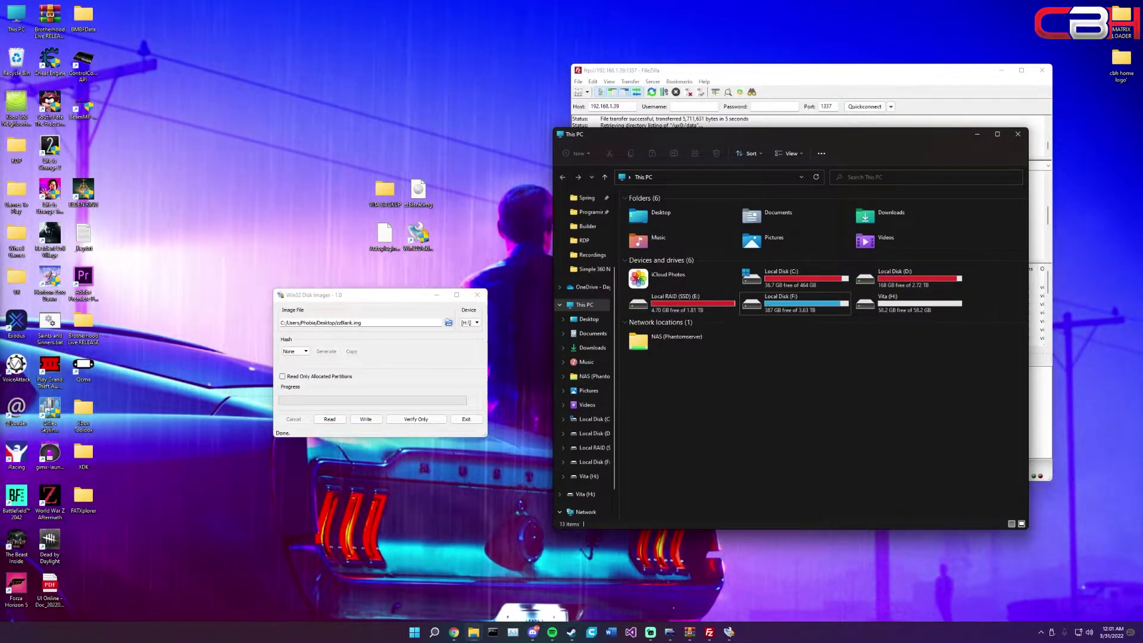
{"action": "left_click", "coordinate": [717, 617]}
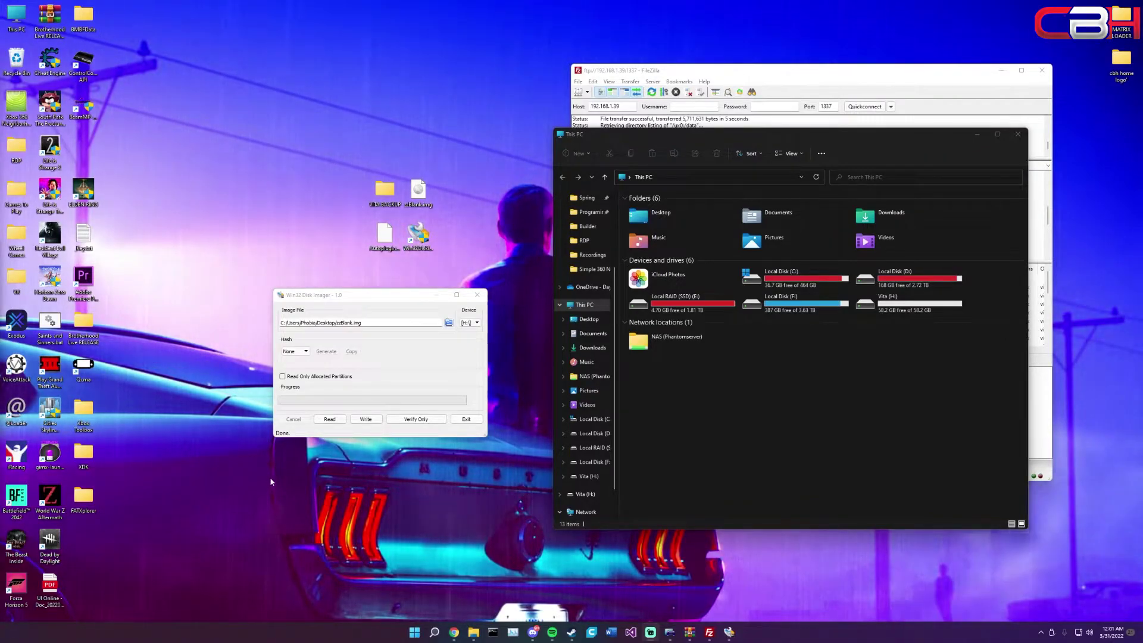
Close the disk imager and open the Vita (H:) drive and the VITA BACKUP folder in side-by-side windows.
{"action": "mouse_move", "coordinate": [983, 297]}
{"action": "left_mouse_down"}
{"action": "mouse_move", "coordinate": [884, 310]}
{"action": "mouse_move", "coordinate": [973, 297]}
{"action": "left_mouse_up"}
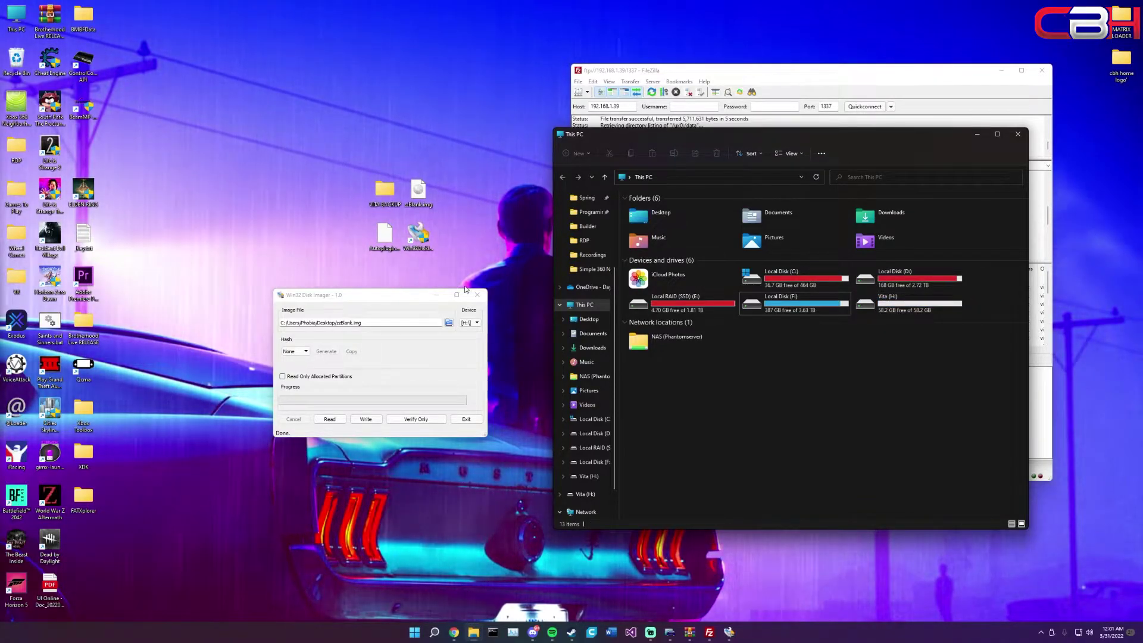
{"action": "left_click", "coordinate": [477, 294]}
{"action": "double_click", "coordinate": [893, 301]}
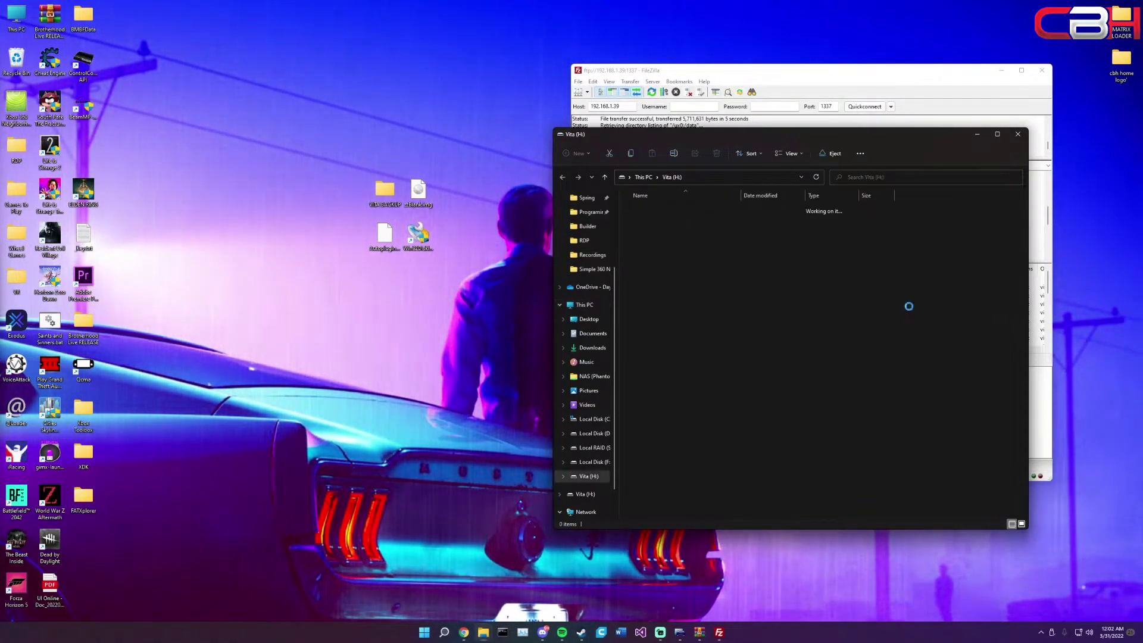
{"action": "double_click", "coordinate": [384, 190]}
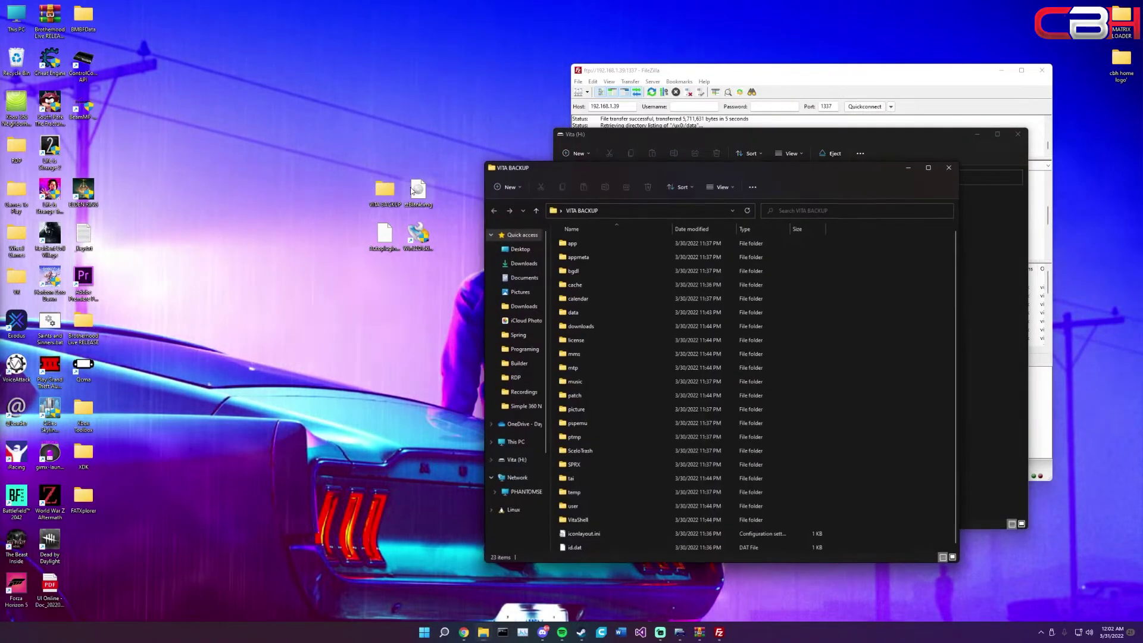
{"action": "left_click_drag", "start_coordinate": [712, 178], "coordinate": [288, 140]}
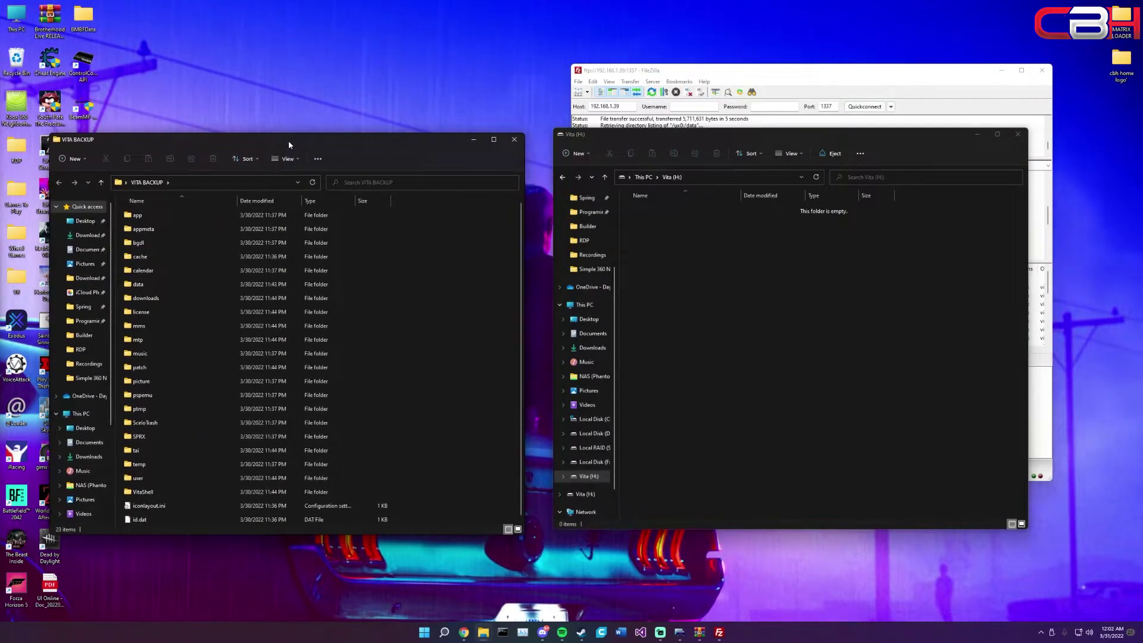
Copy all files and folders from VITA BACKUP to the root of the Vita (H:) drive.
{"action": "left_click_drag", "start_coordinate": [415, 213], "coordinate": [226, 510]}
{"action": "left_click_drag", "start_coordinate": [256, 356], "coordinate": [805, 263]}
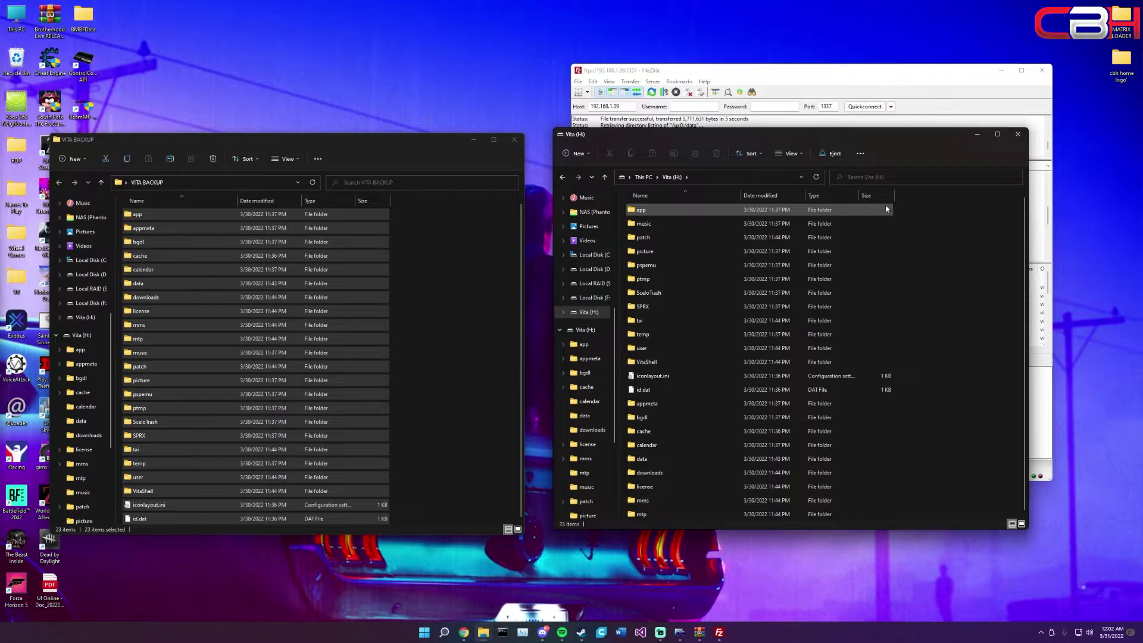
{"action": "left_click_drag", "start_coordinate": [907, 205], "coordinate": [971, 313]}
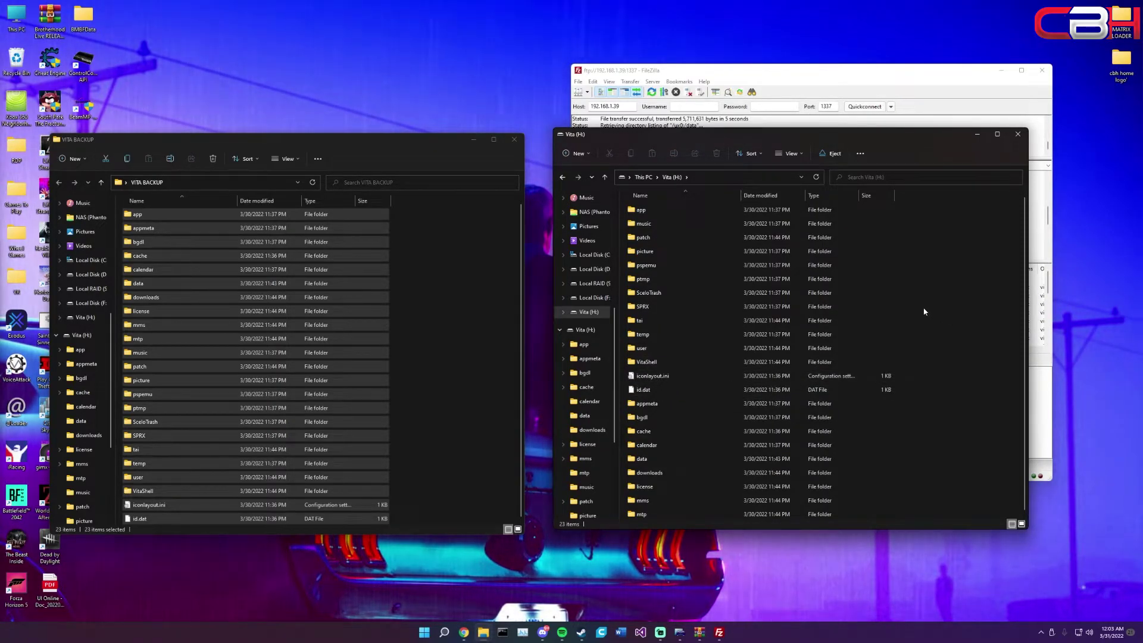
Return to This PC and eject the Vita (H:) drive.
{"action": "left_click", "coordinate": [643, 176]}
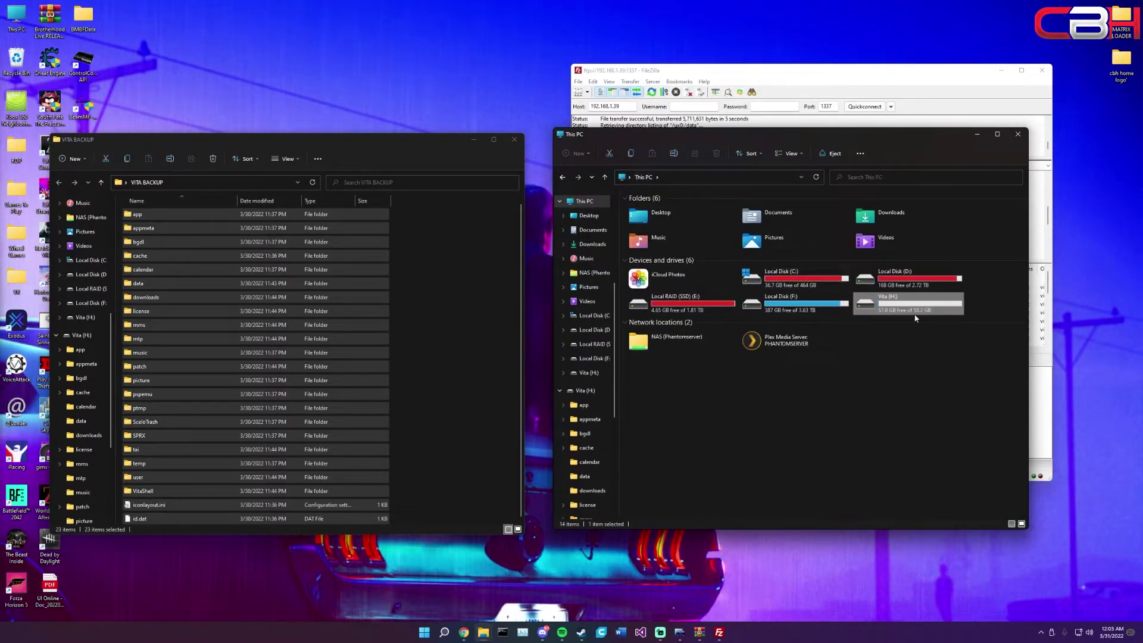
{"action": "right_click", "coordinate": [907, 308]}
{"action": "left_click", "coordinate": [946, 390]}
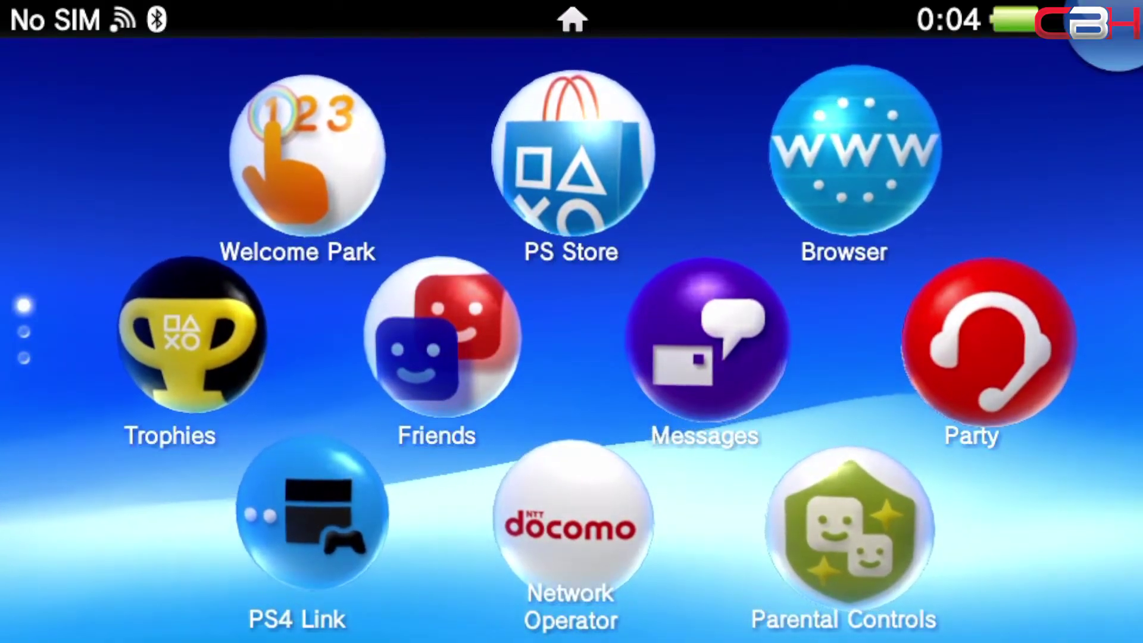
Switch to the PS Vita and start VitaShell from the last home screen page.
{"action": "scroll", "coordinate": [572, 333], "scroll_direction": "down", "scroll_amount": 2}
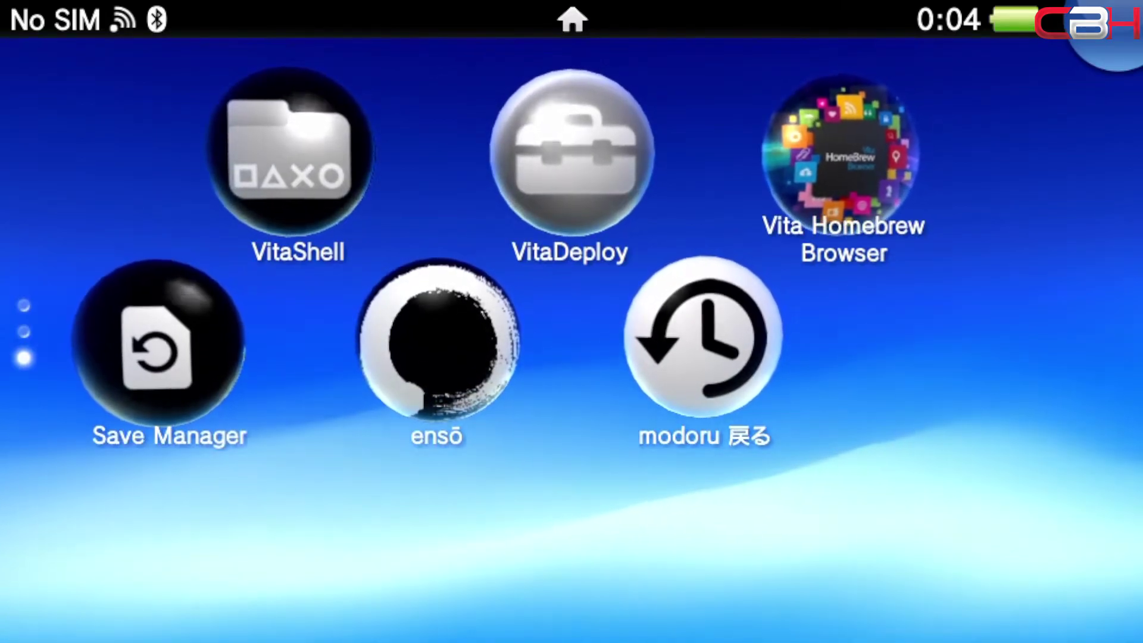
{"action": "left_click", "coordinate": [291, 151]}
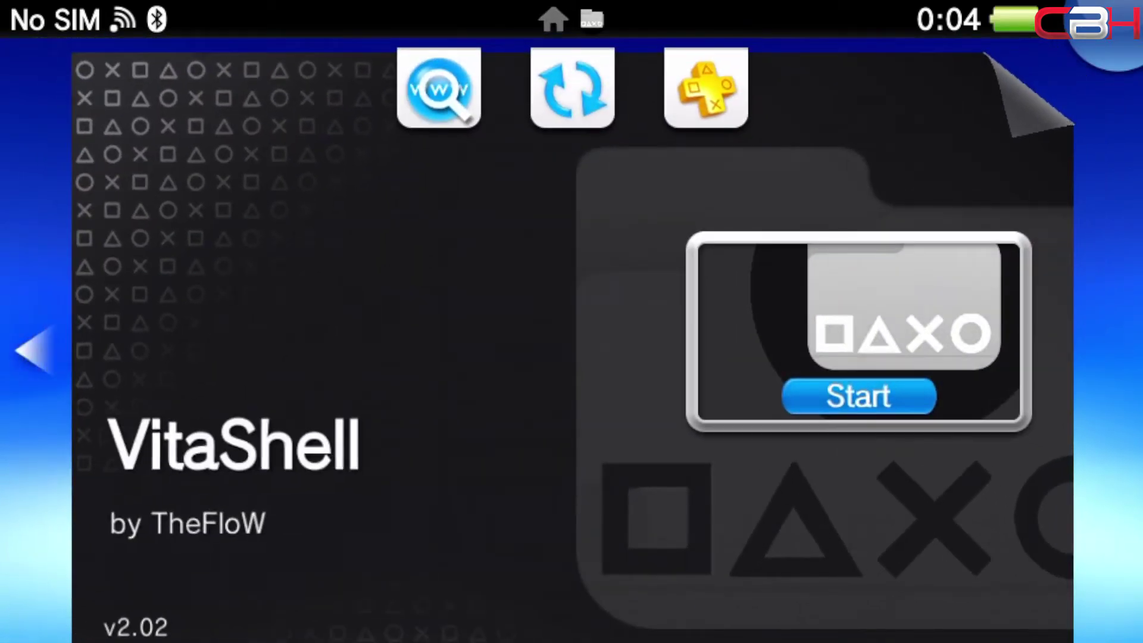
{"action": "left_click", "coordinate": [859, 396]}
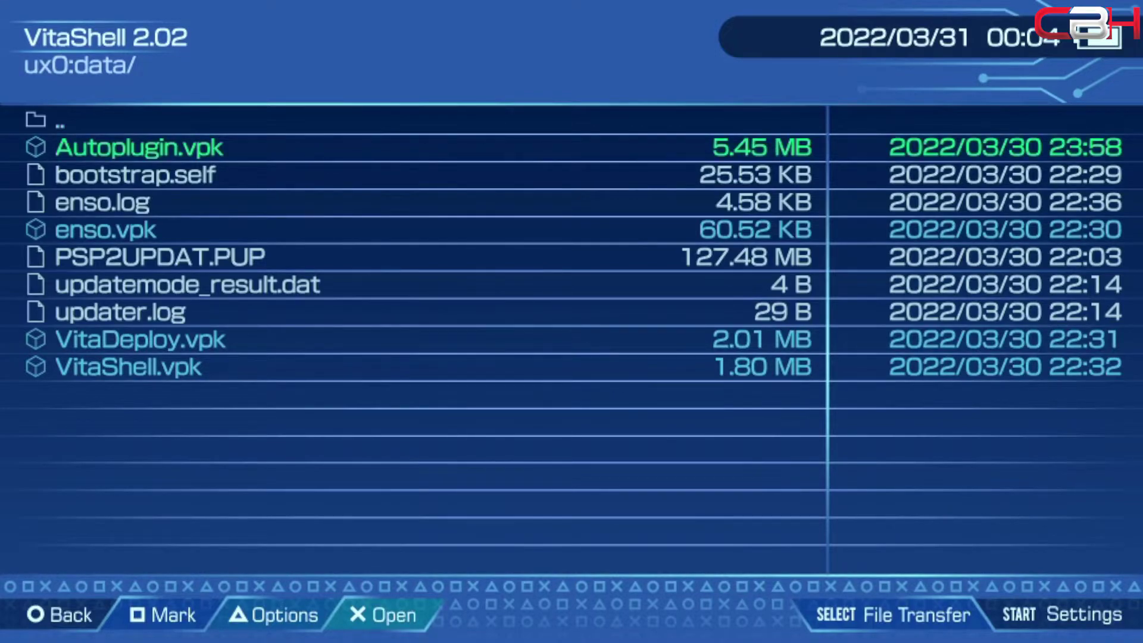
Back out to VitaShell's list of partitions and reopen the data folder in ux0:.
{"action": "key", "text": "Escape"}
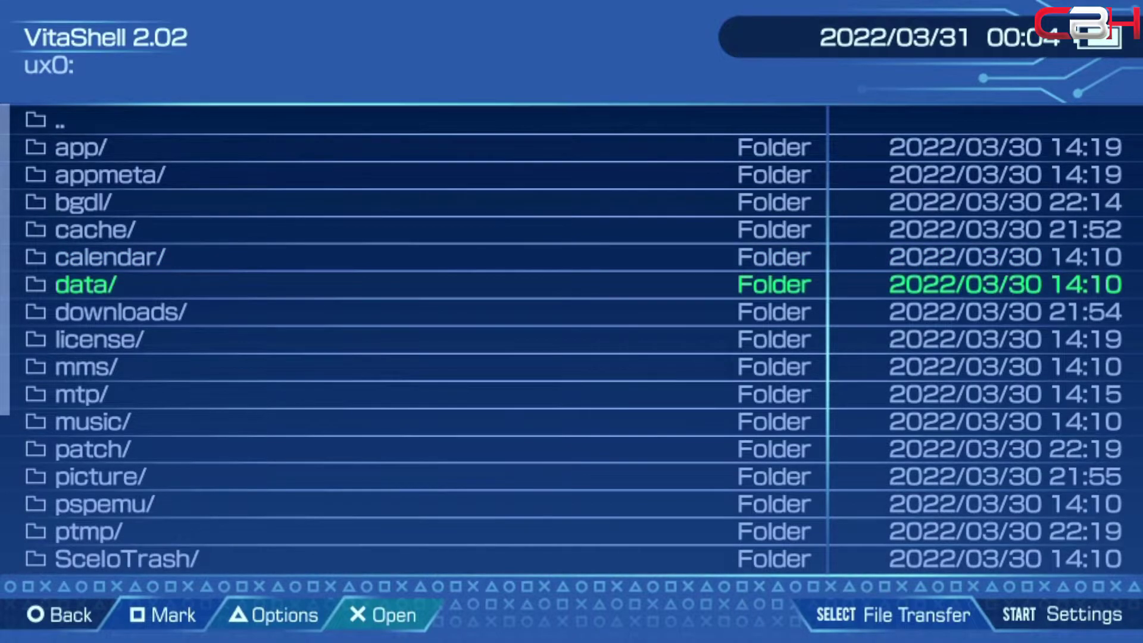
{"action": "key", "text": "Escape"}
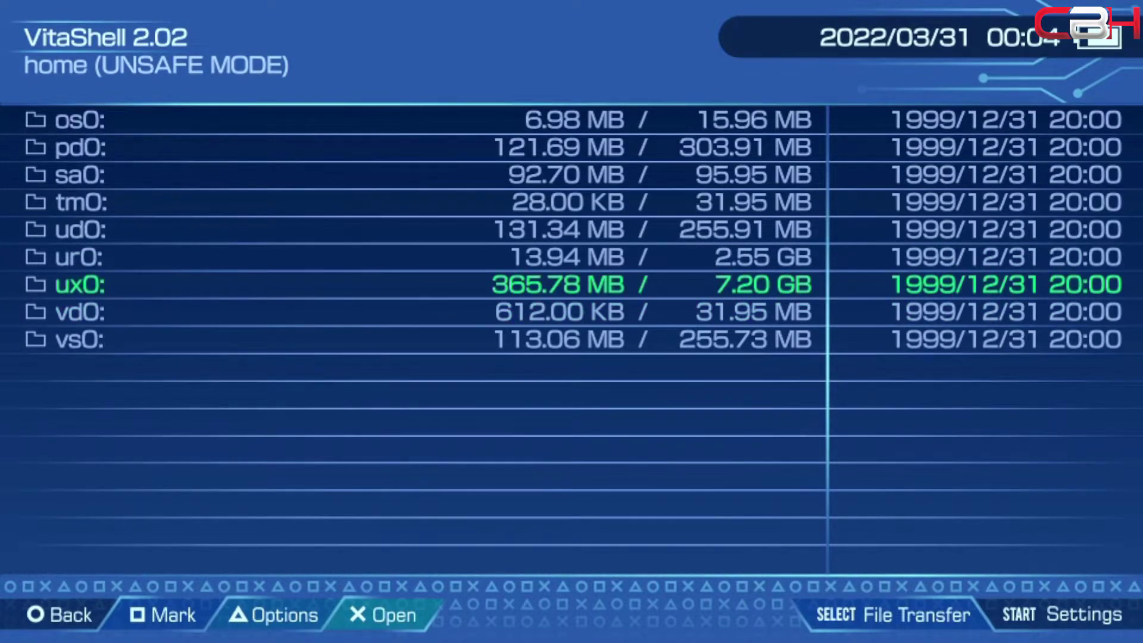
{"action": "key", "text": "Return"}
{"action": "key", "text": "Down"}
{"action": "key", "text": "Return"}
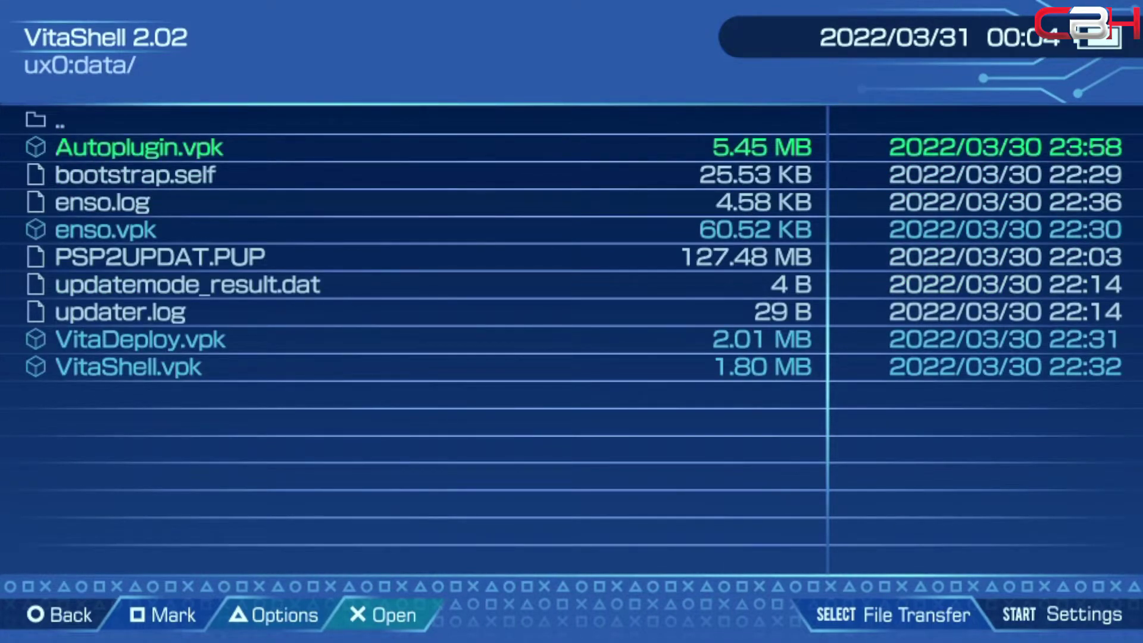
Install Autoplugin.vpk from ux0:data/ and accept the installation prompts.
{"action": "key", "text": "Return"}
{"action": "key", "text": "Return"}
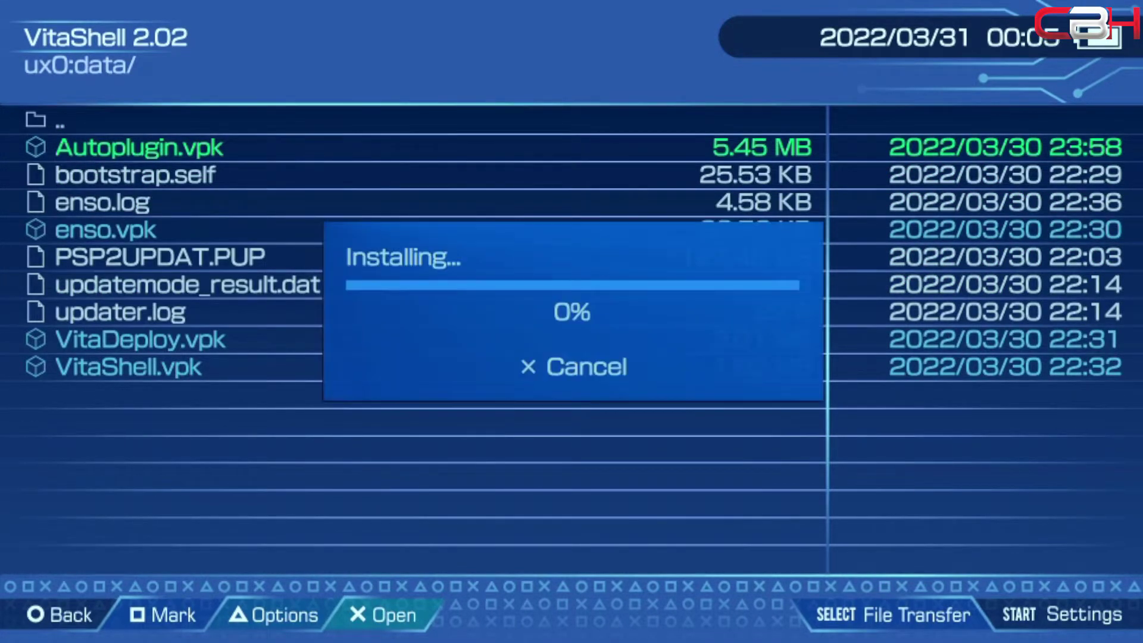
{"action": "key", "text": "Return"}
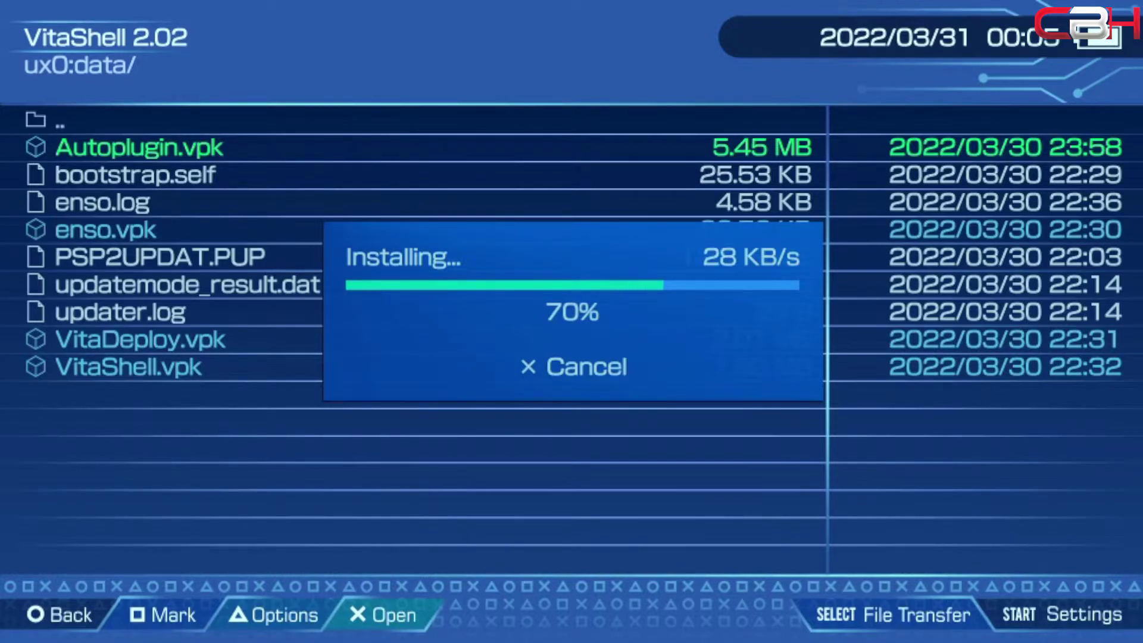
Return to the home screen and start Autoplugin, allowing VitaShell to close.
{"action": "key", "text": "super"}
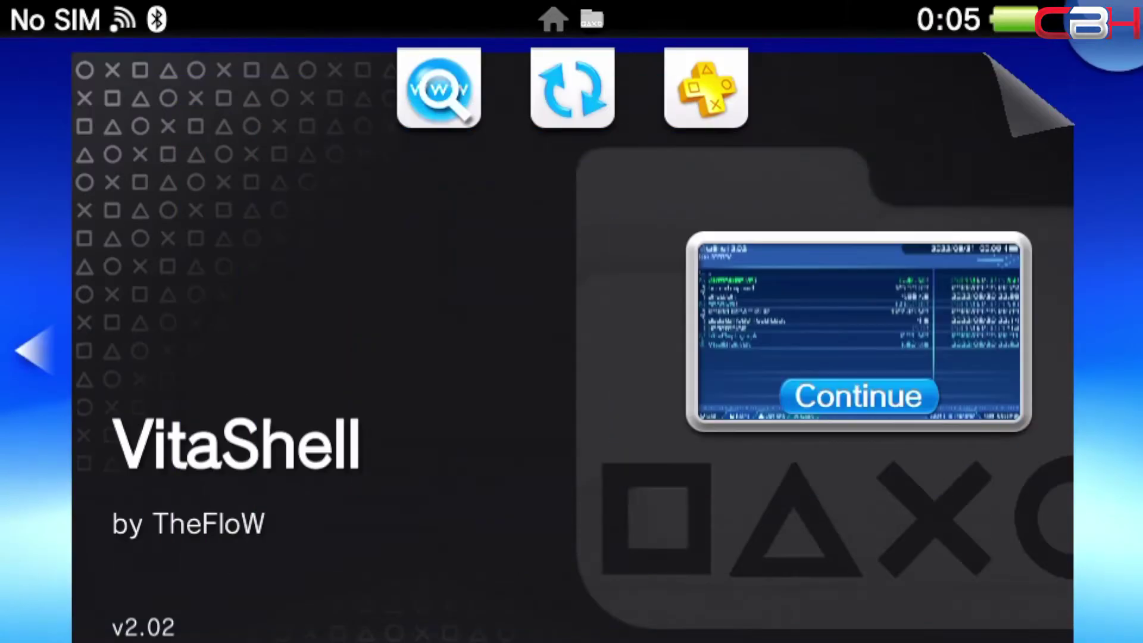
{"action": "key", "text": "super"}
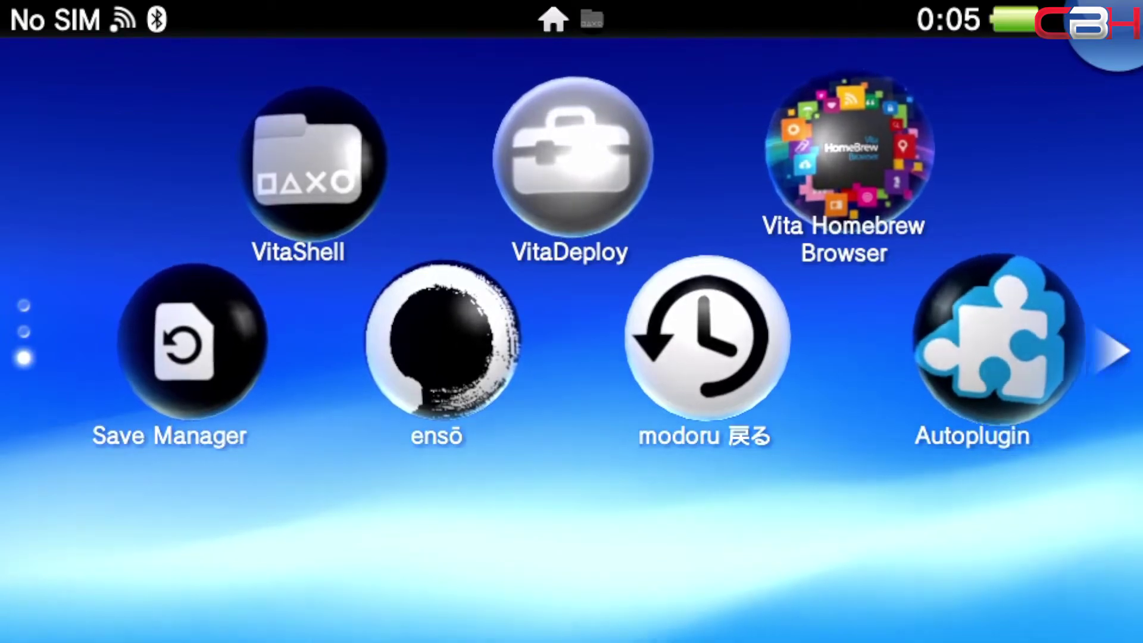
{"action": "left_click", "coordinate": [1006, 340]}
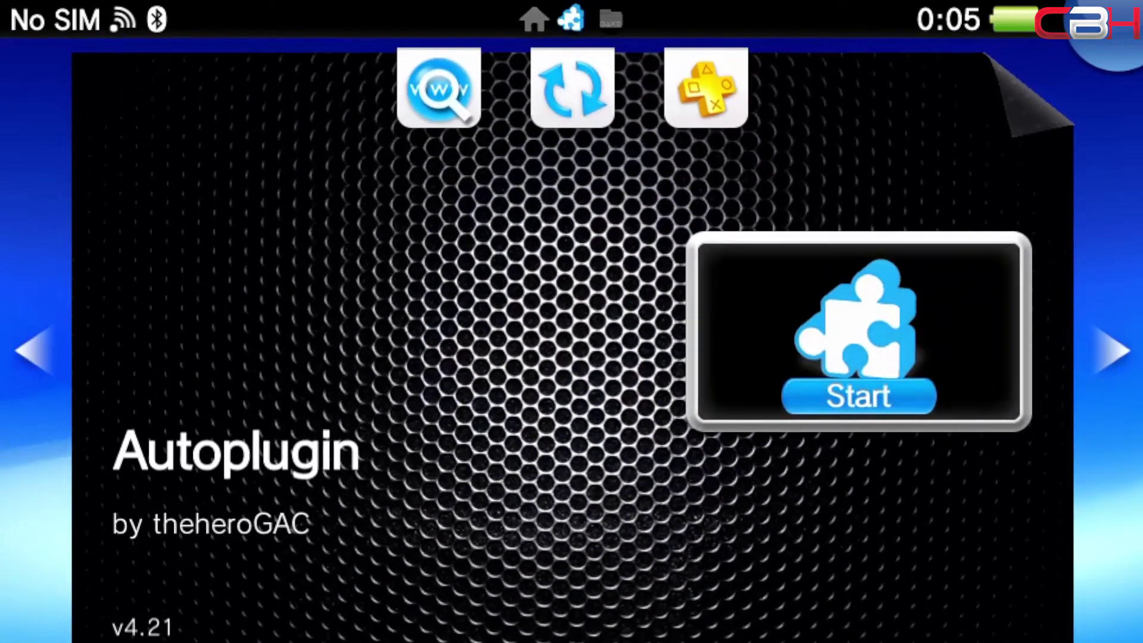
{"action": "left_click", "coordinate": [858, 396]}
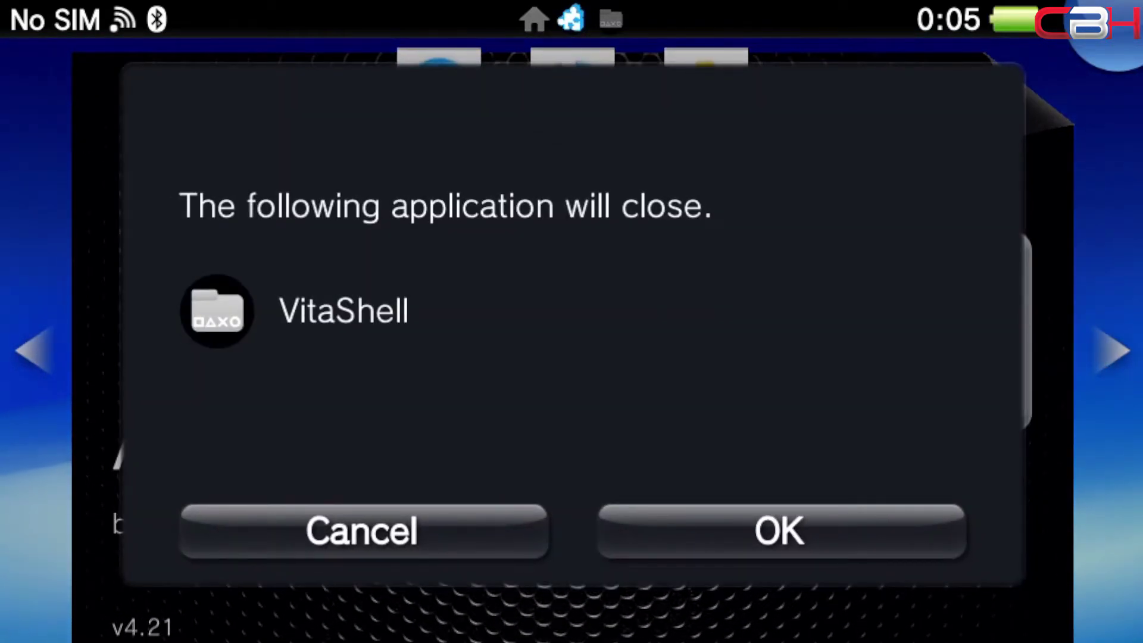
{"action": "left_click", "coordinate": [781, 531]}
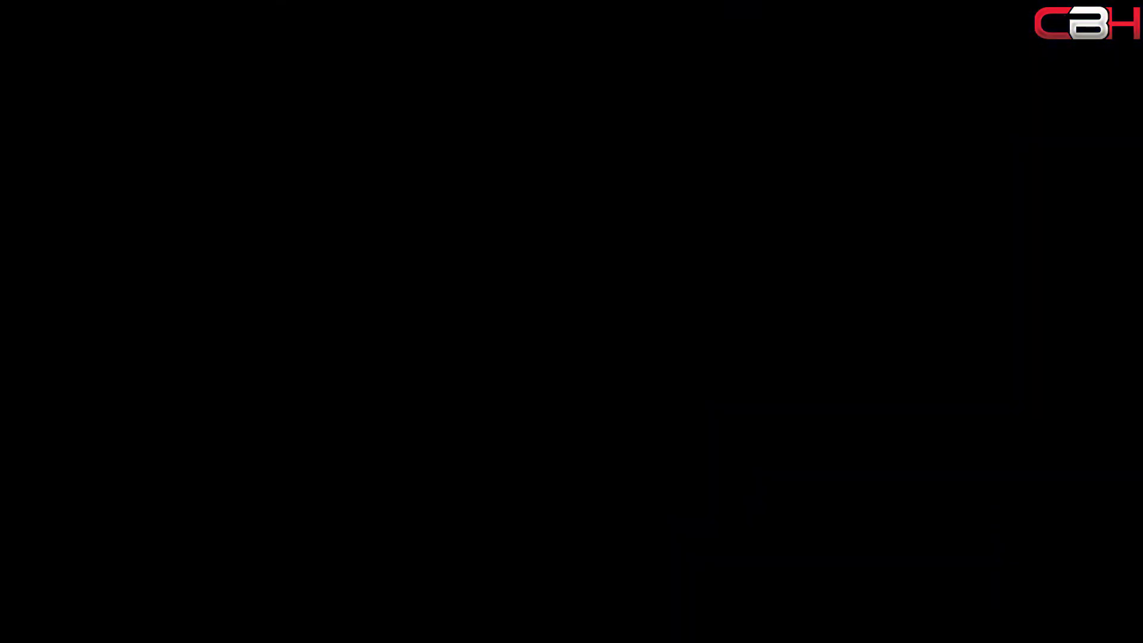